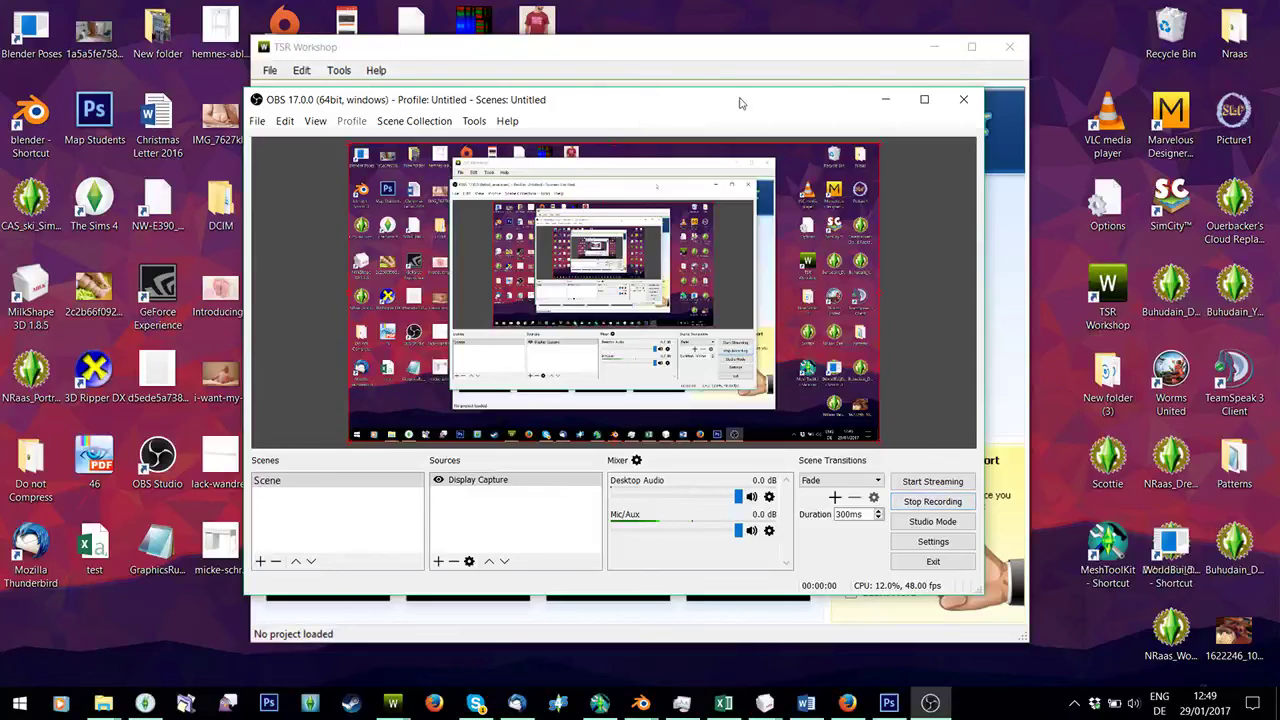
Bring the TSR Workshop start screen in front of OBS Studio.
left_click(695, 51)
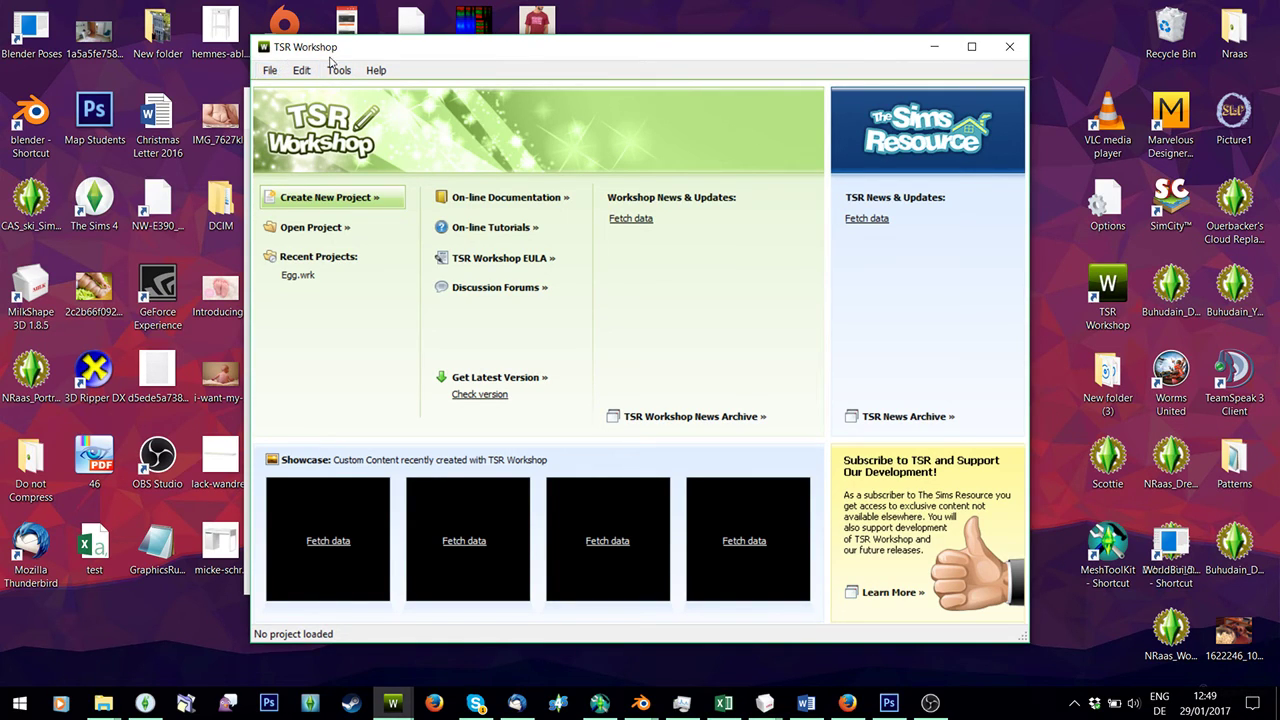
Start a new import project and set the browse filter to Package files.
left_click(312, 192)
left_click(352, 378)
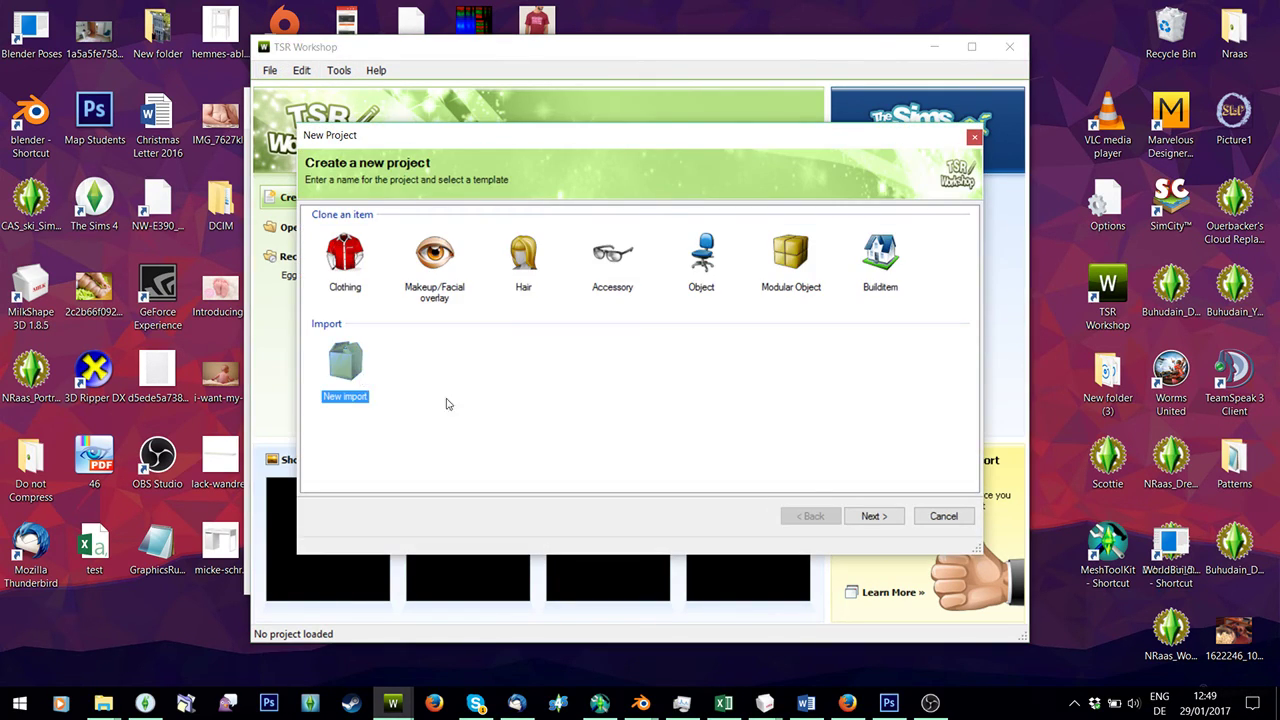
left_click(862, 514)
left_click(942, 234)
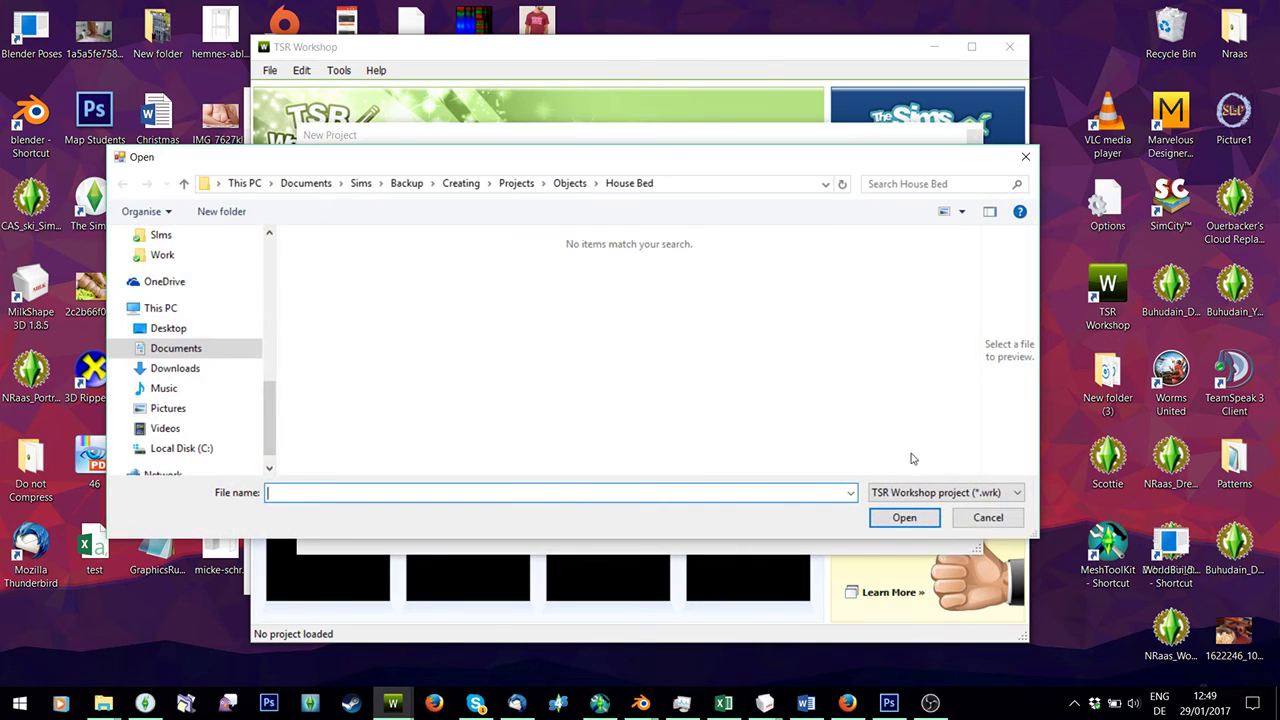
left_click(921, 494)
left_click(917, 521)
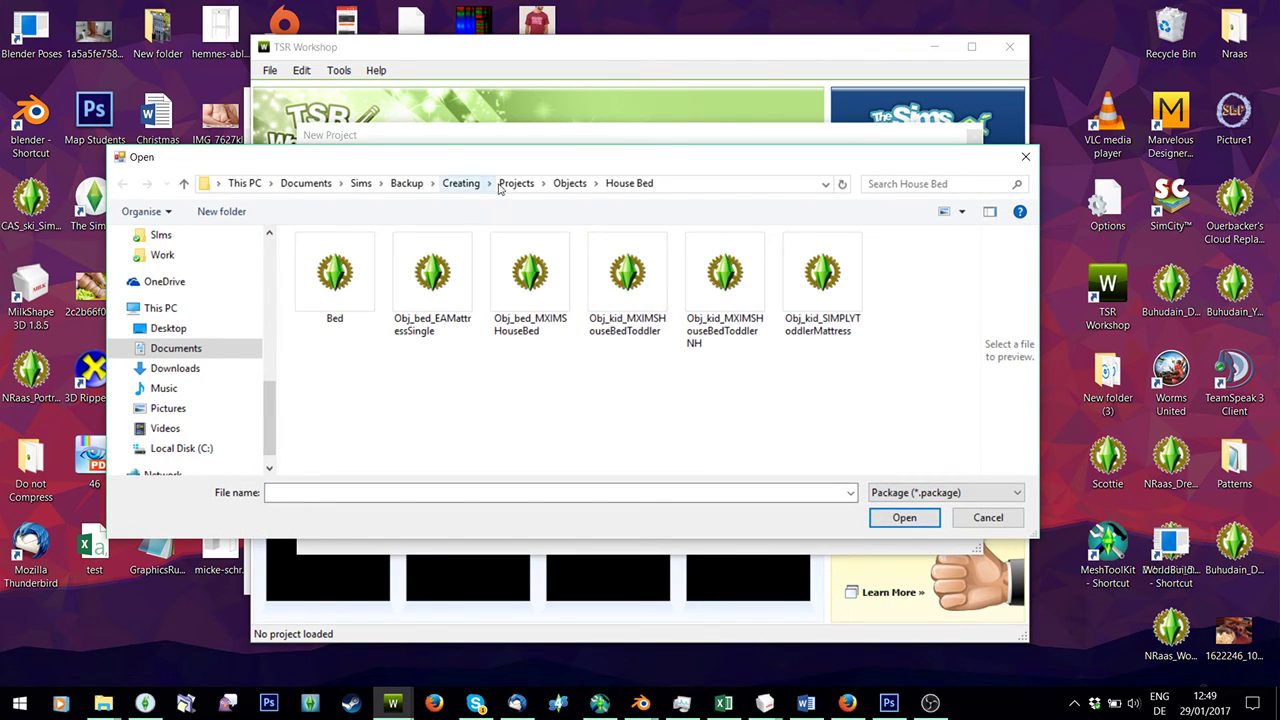
Import the CAS_top_pu_SIMPLYJosiah package from Projects > Toddler and finish the wizard.
left_click(530, 183)
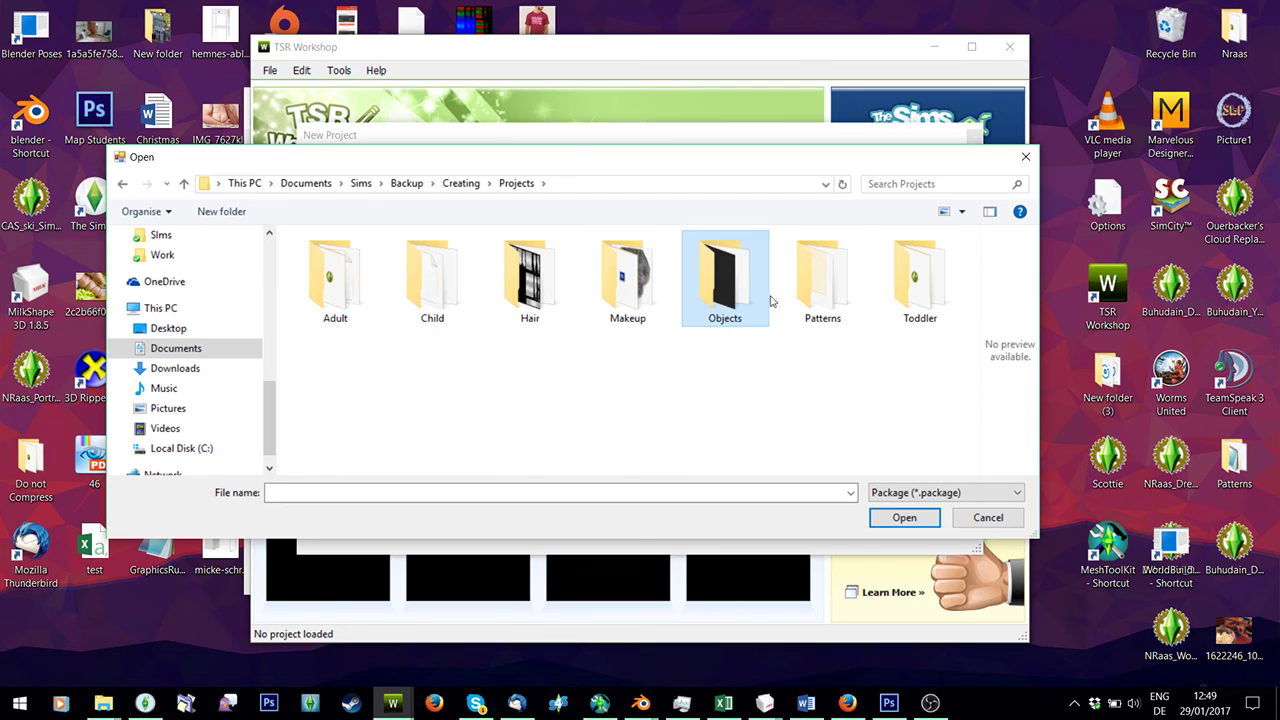
double_click(914, 280)
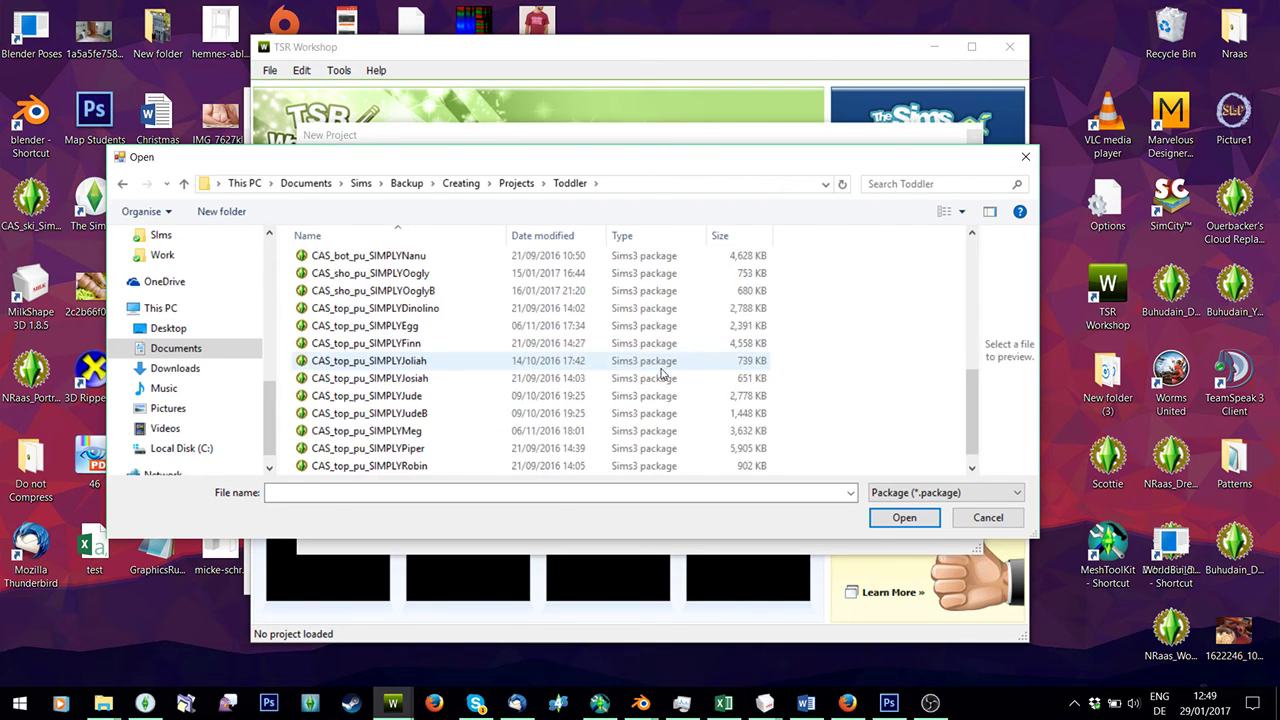
left_click(415, 379)
double_click(415, 380)
left_click(871, 514)
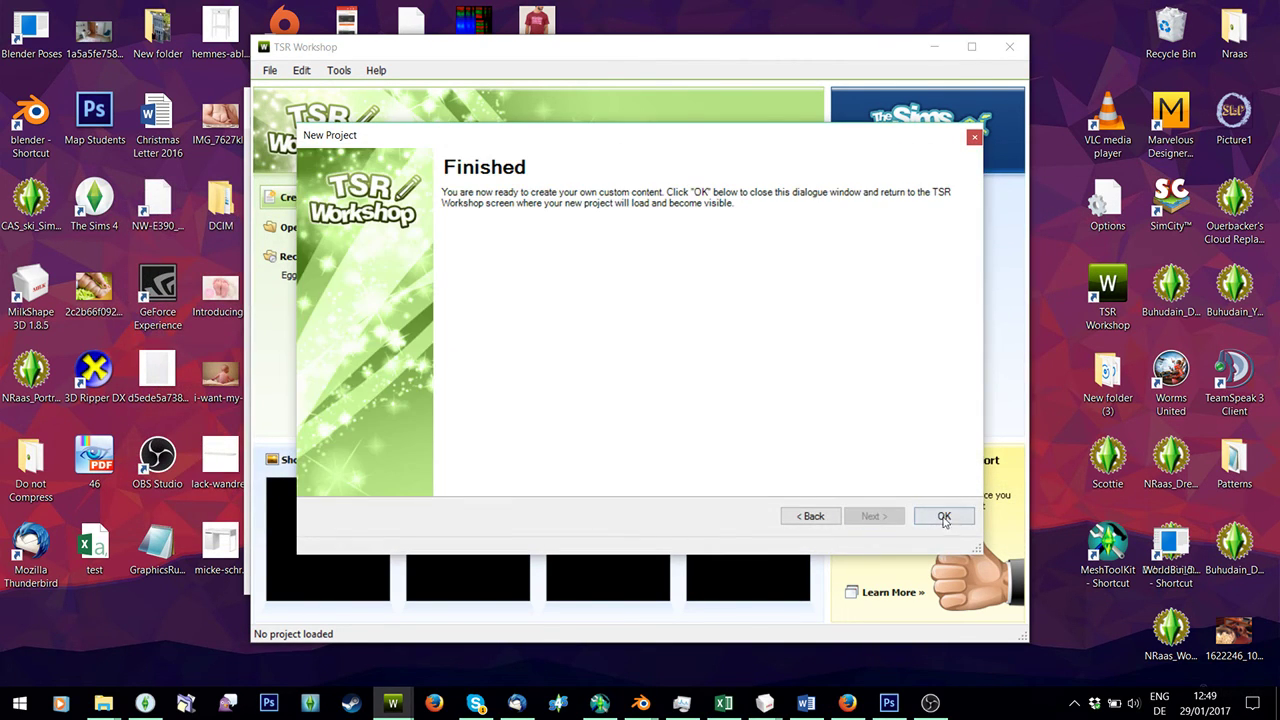
left_click(943, 514)
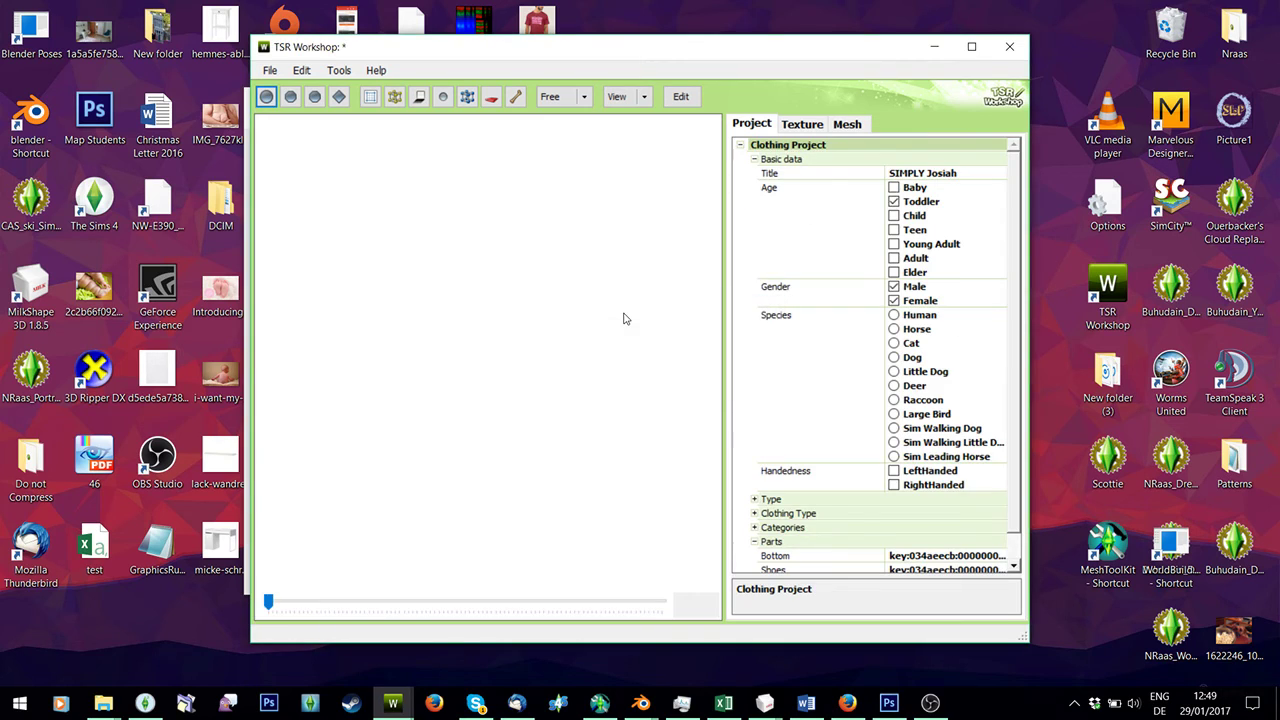
Open the shirt's Multiplier texture in the Texture tab's image editor.
scroll(532, 308, "up", 3)
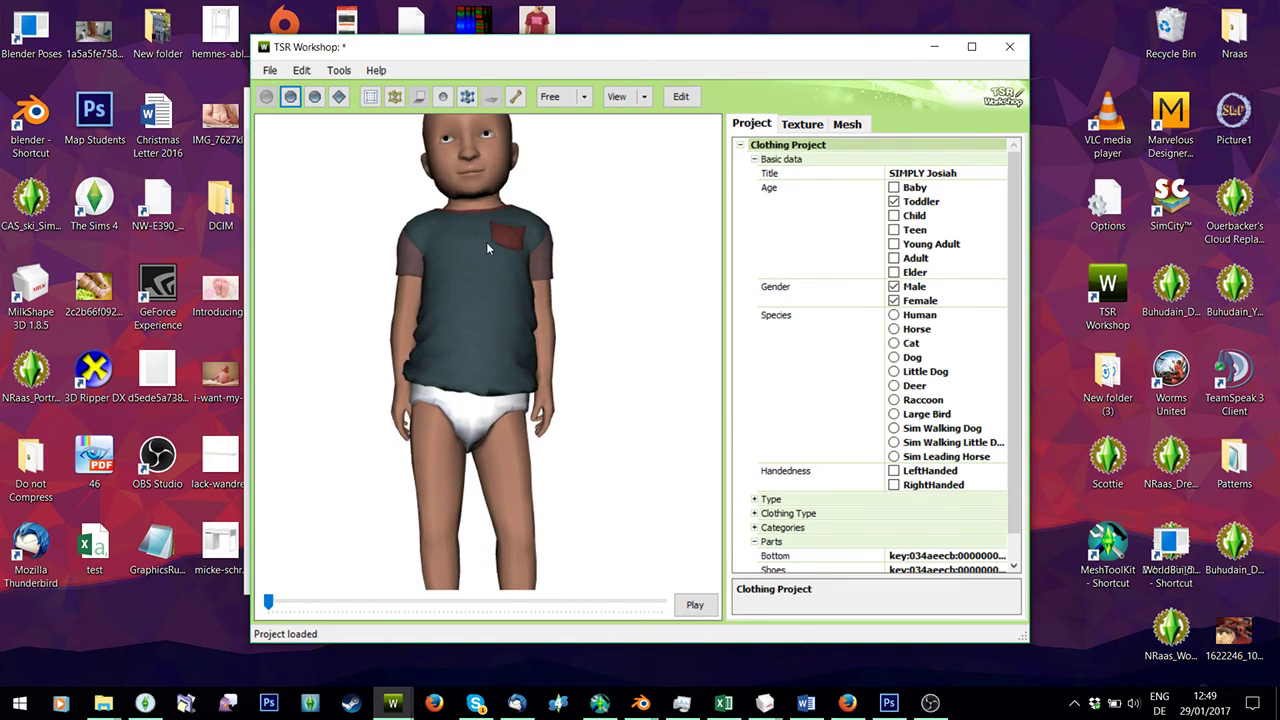
scroll(503, 299, "up", 2)
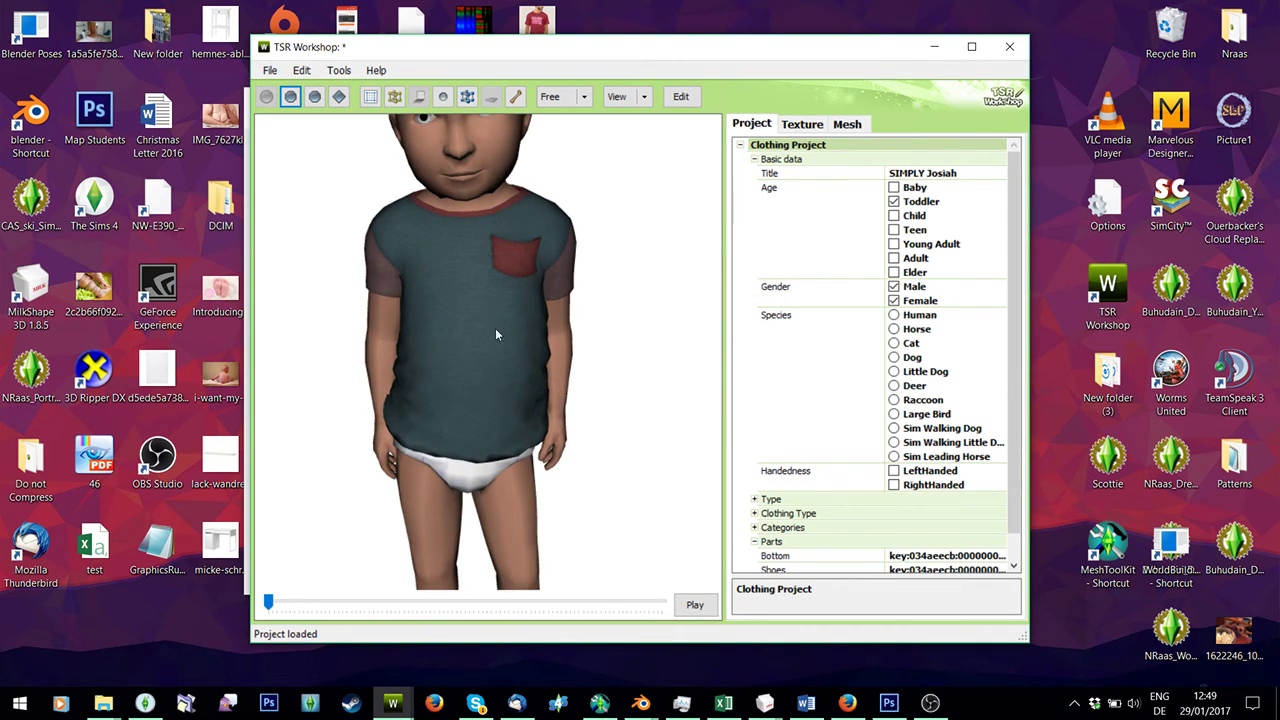
left_click(804, 125)
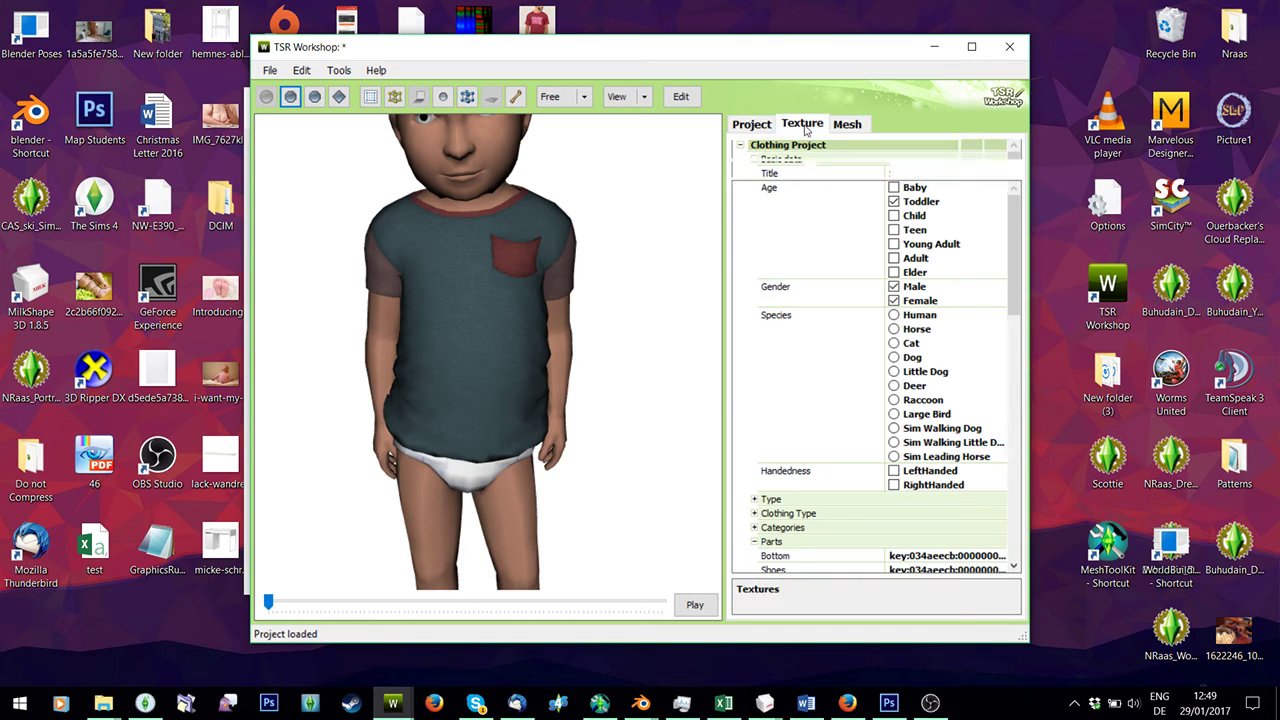
scroll(1001, 258, "down", 3)
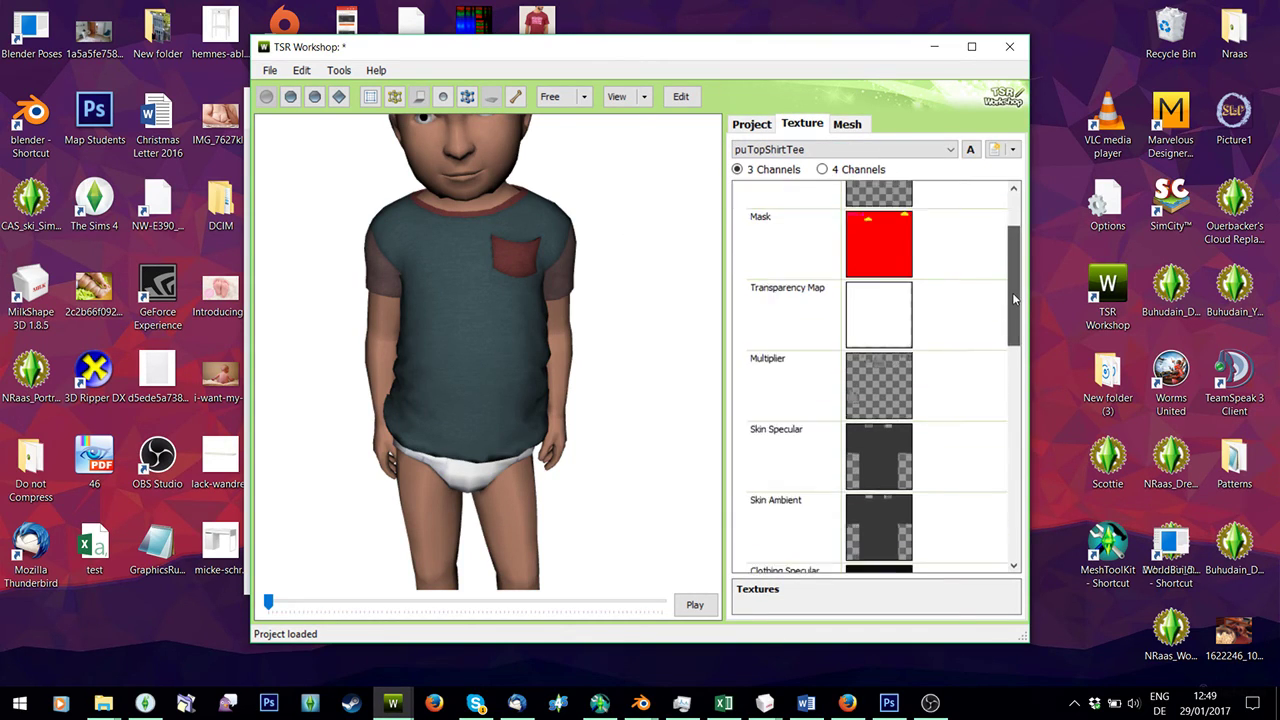
left_click(985, 306)
left_click(989, 305)
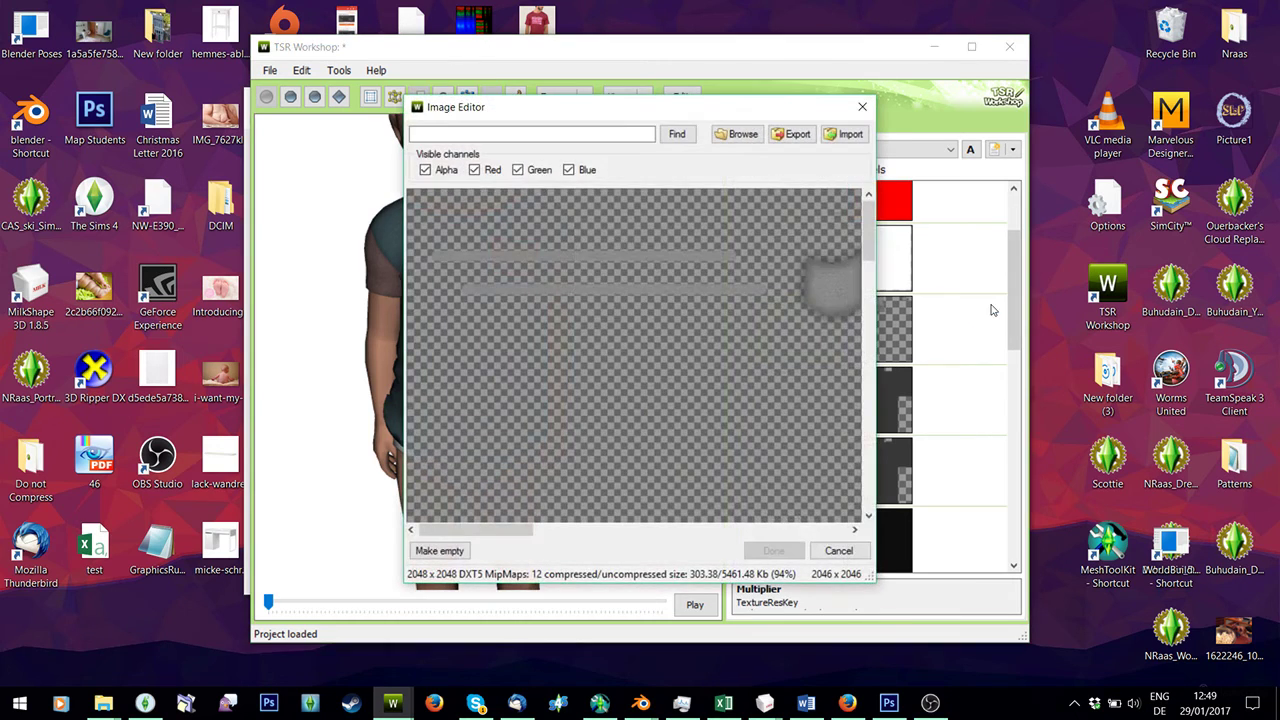
Export the Multiplier texture as 'stencil' and confirm the export.
left_click(795, 134)
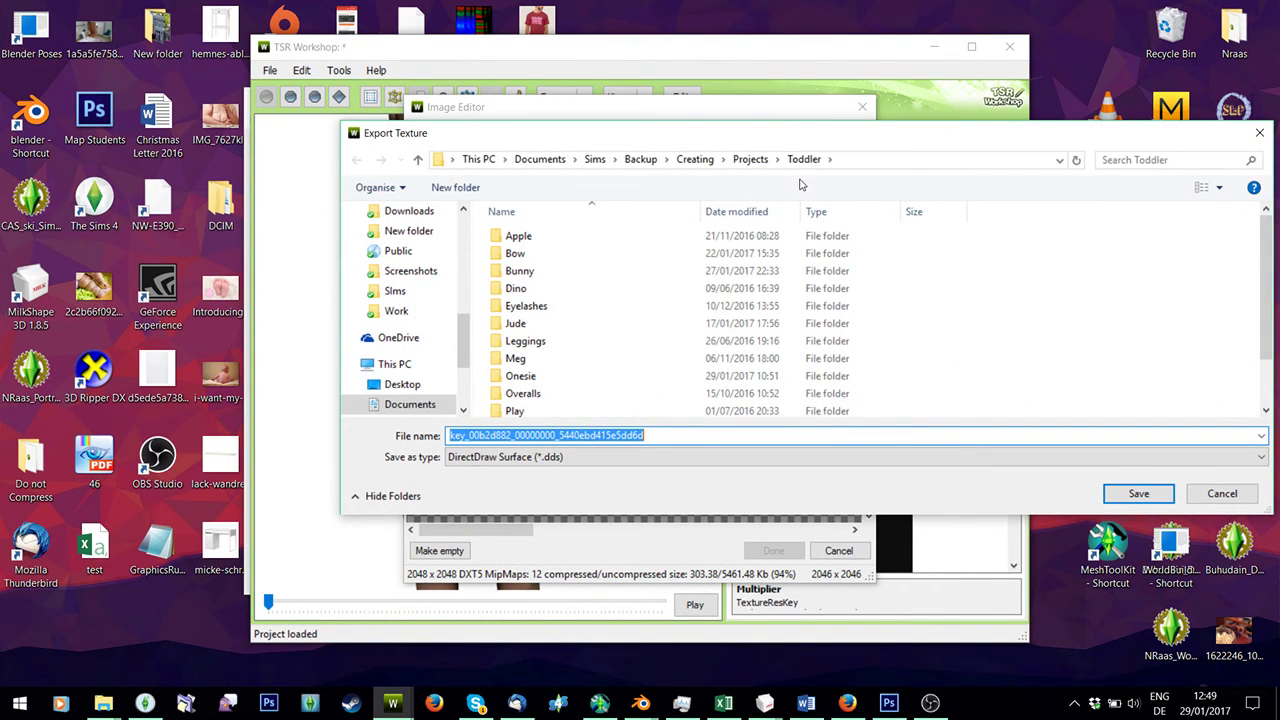
scroll(886, 300, "down", 1)
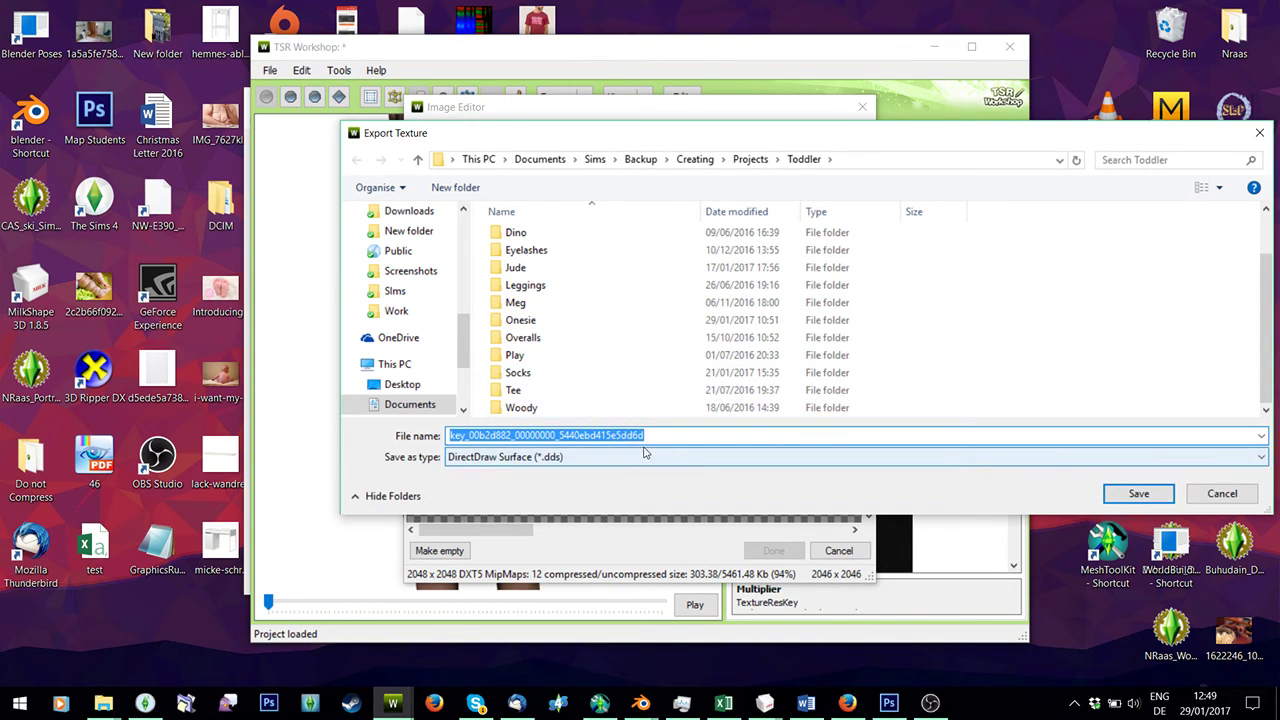
type("stencil")
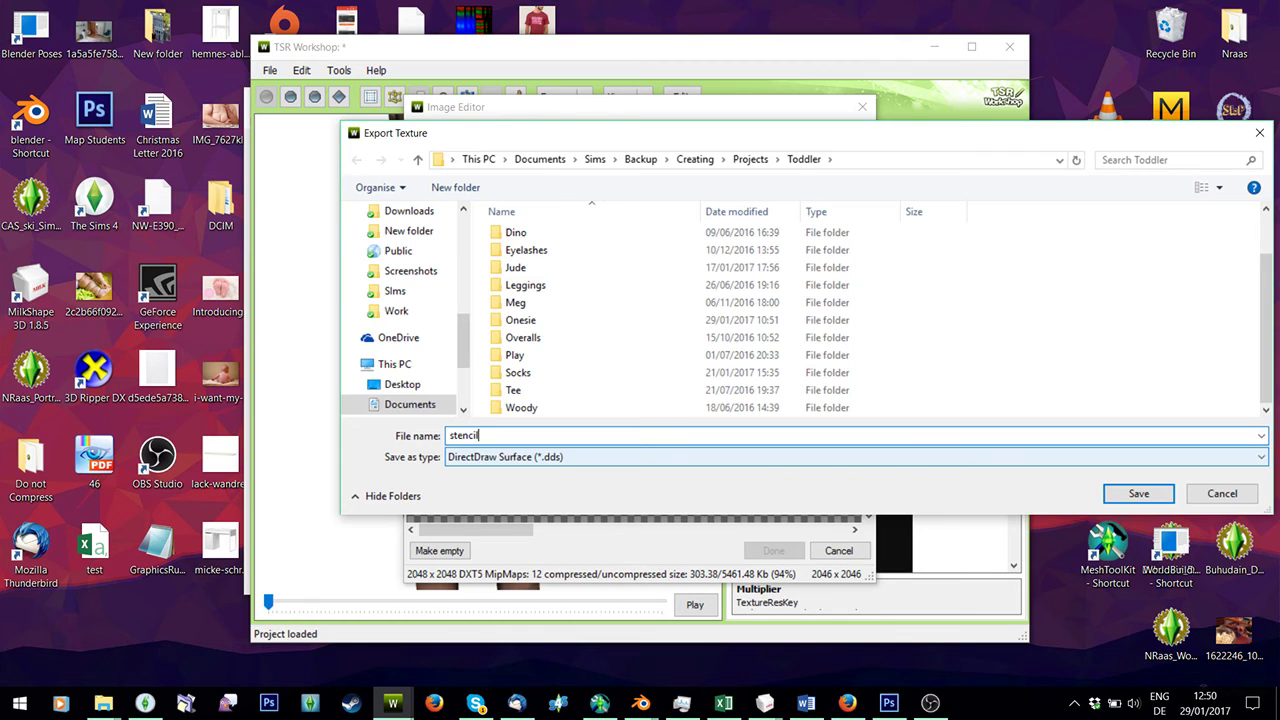
key("Return")
left_click(676, 400)
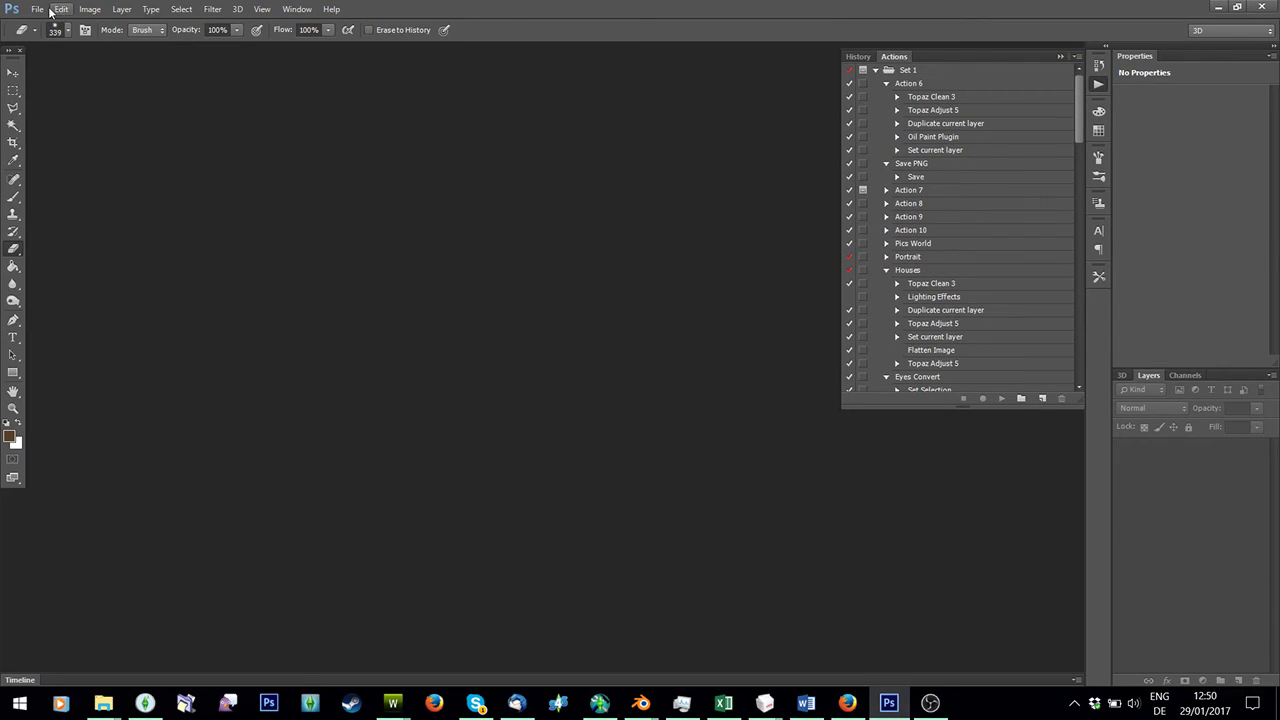
Open stencil.dds from the Toddler folder, accepting the DDS read settings.
left_click(38, 9)
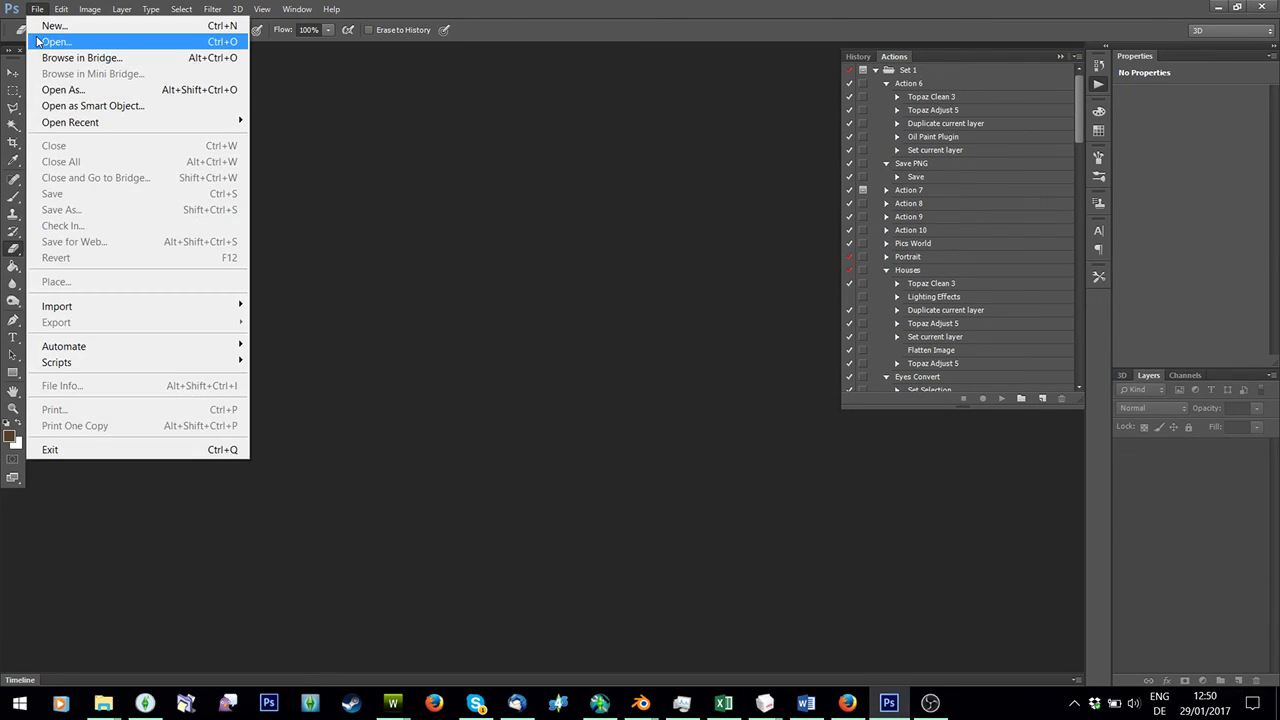
left_click(45, 40)
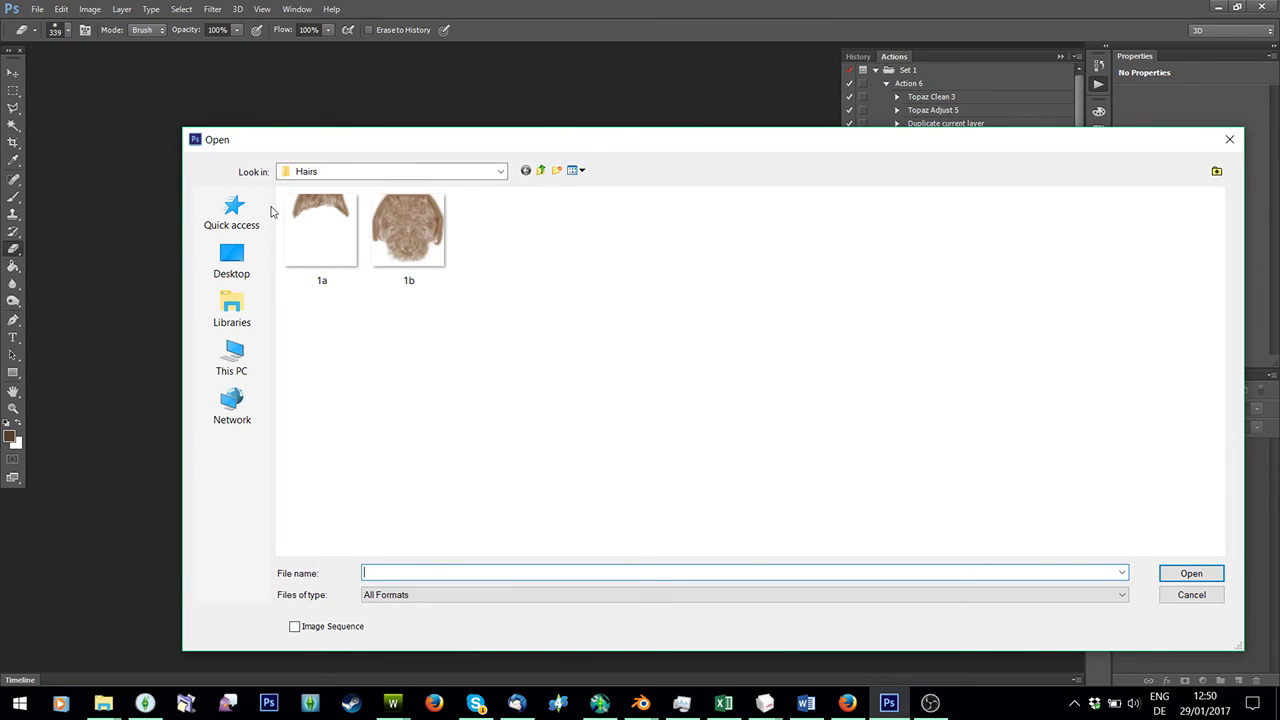
left_click(269, 211)
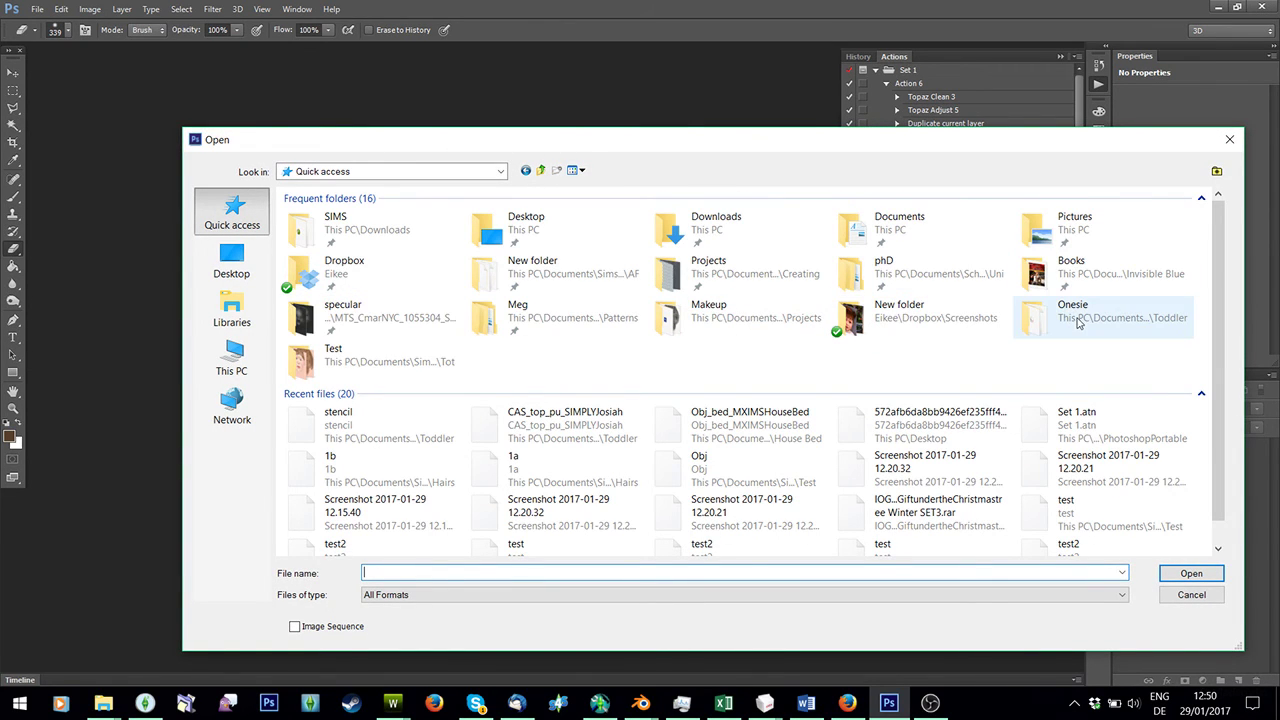
double_click(1078, 318)
left_click(541, 170)
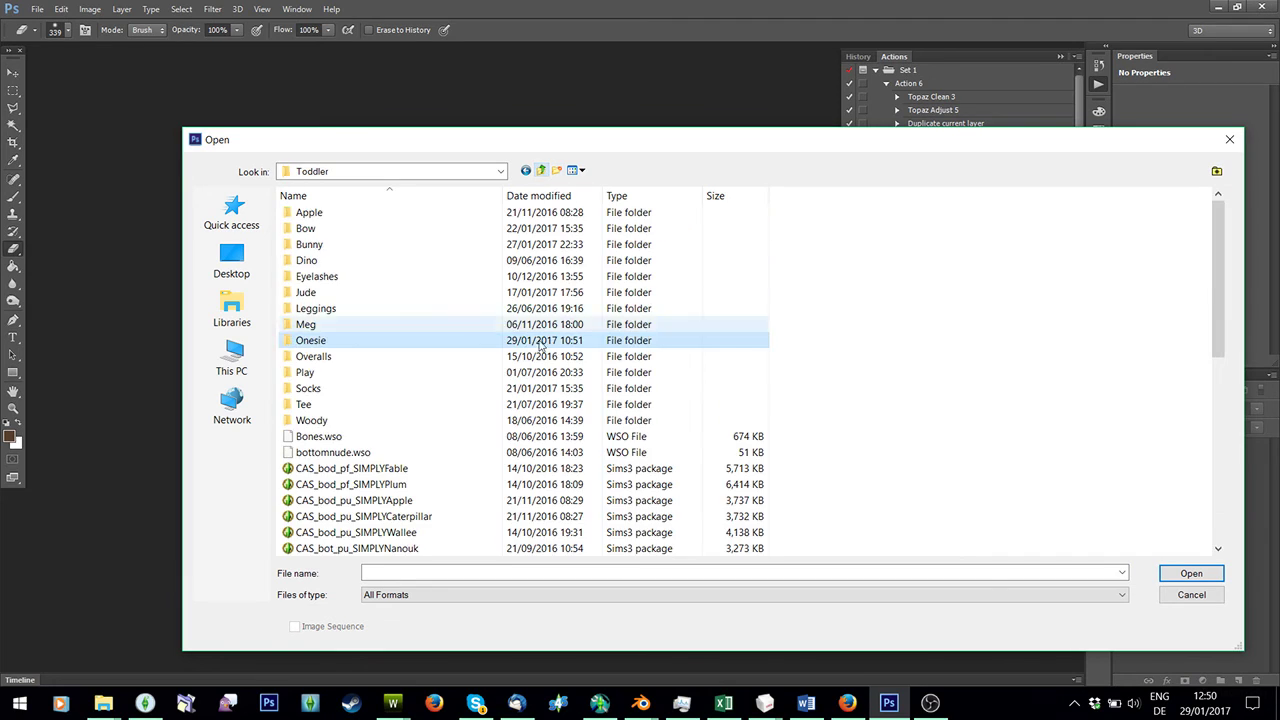
scroll(541, 345, "down", 9)
left_click(310, 485)
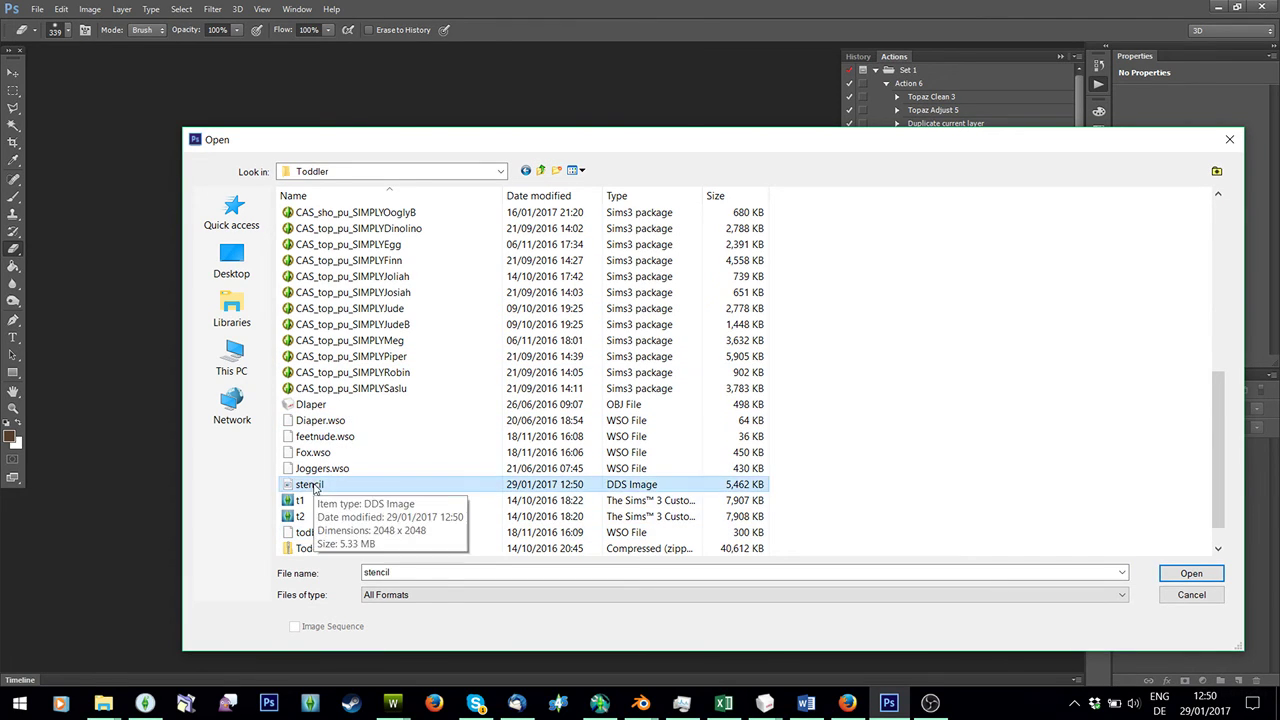
double_click(313, 485)
left_click(688, 342)
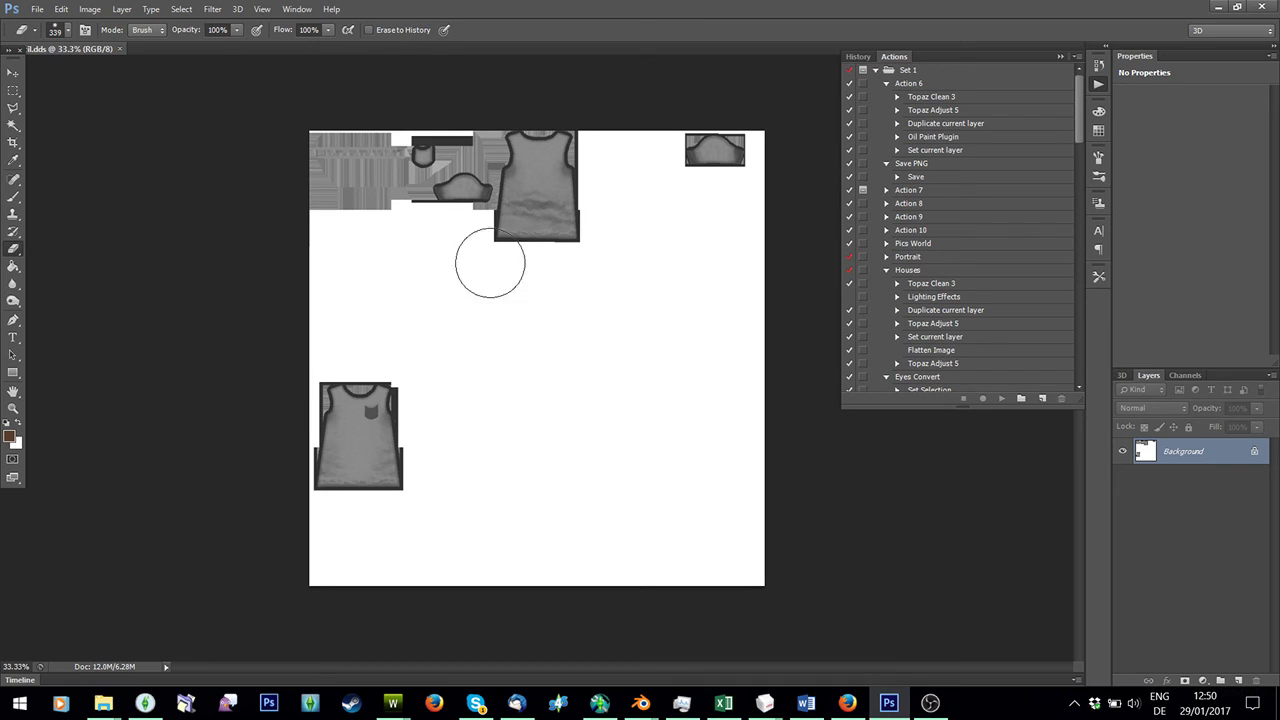
Magic-wand select the black area of the Alpha 1 channel, then return to full colour.
left_click(1184, 375)
left_click(1183, 493)
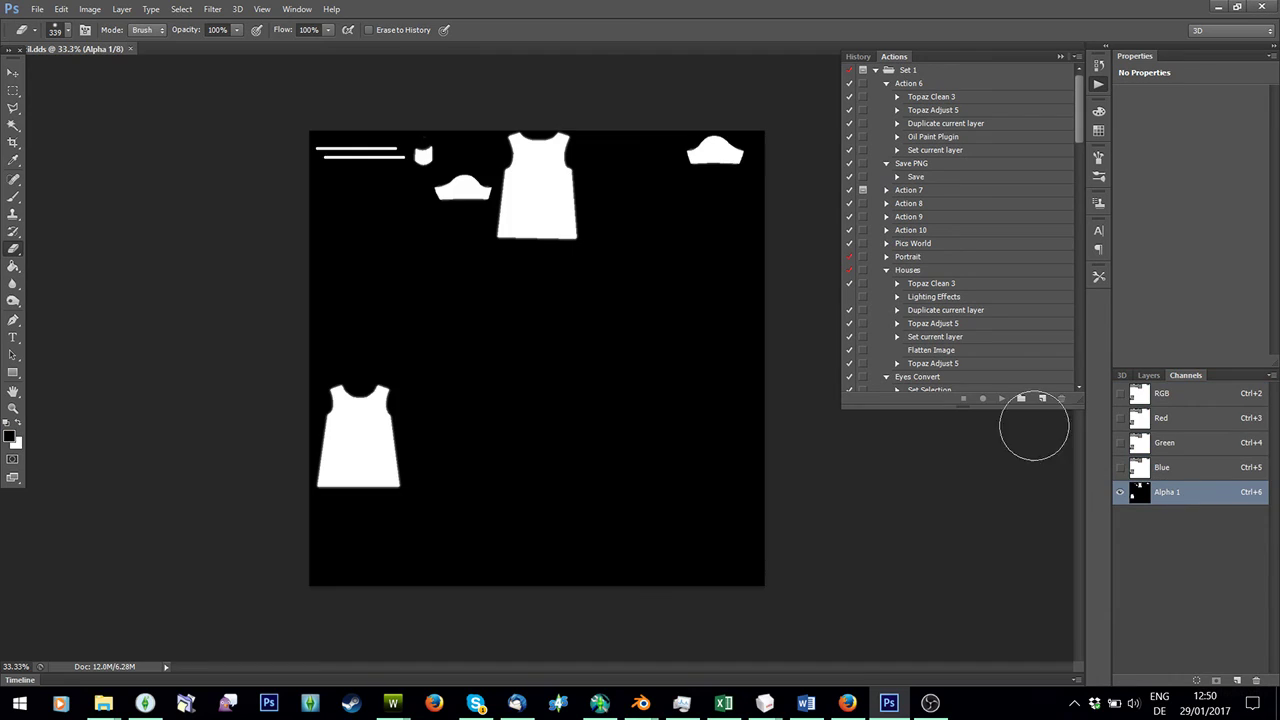
left_click(13, 125)
left_click(519, 320)
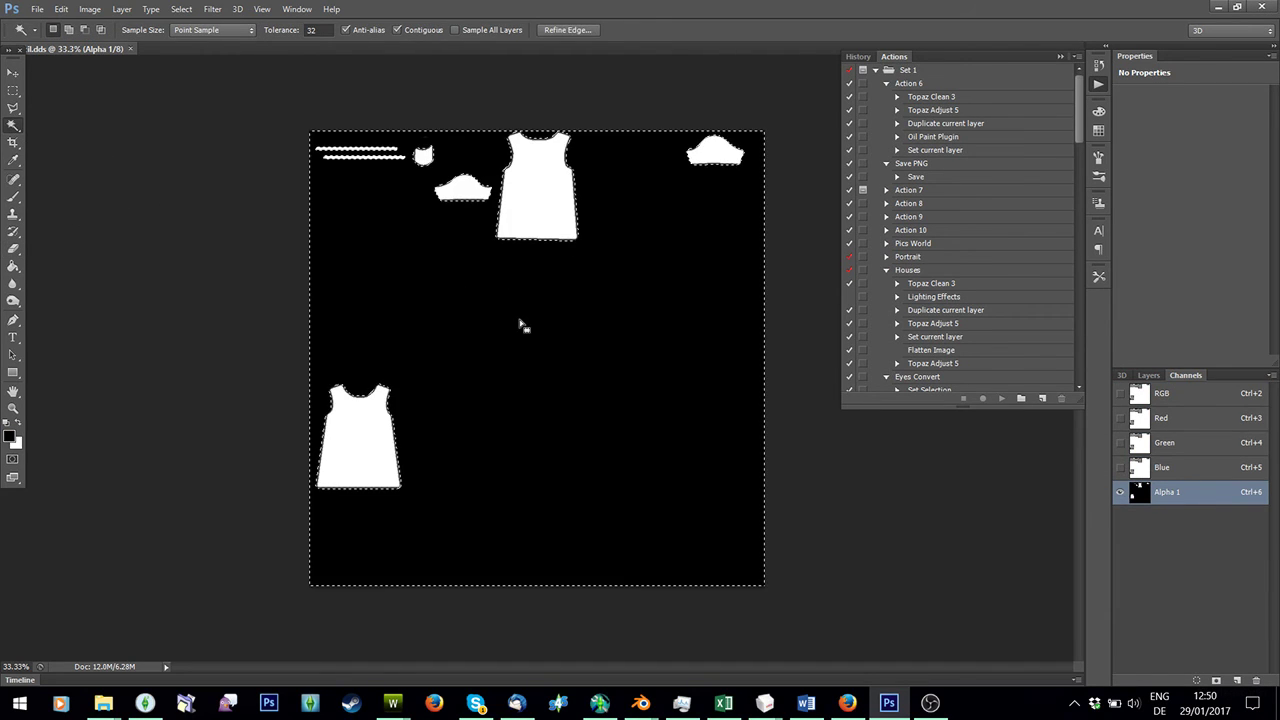
left_click(1148, 375)
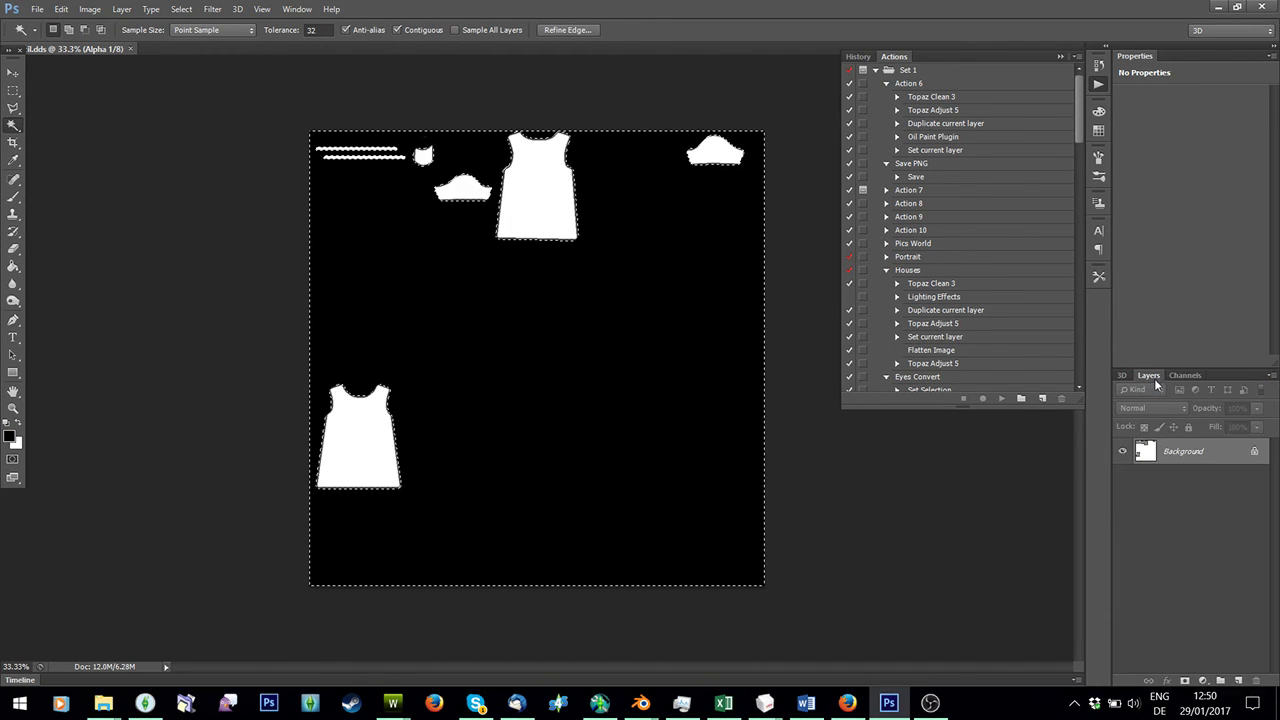
left_click(1185, 375)
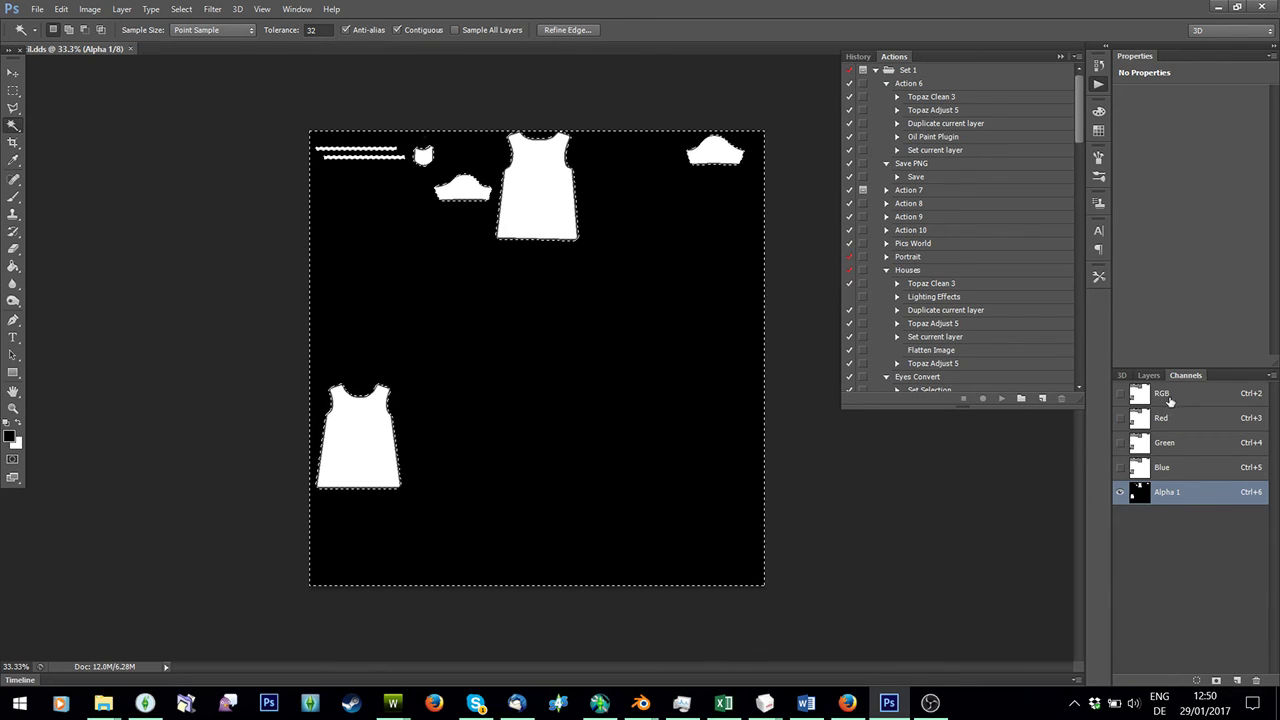
left_click(1172, 400)
left_click(1148, 375)
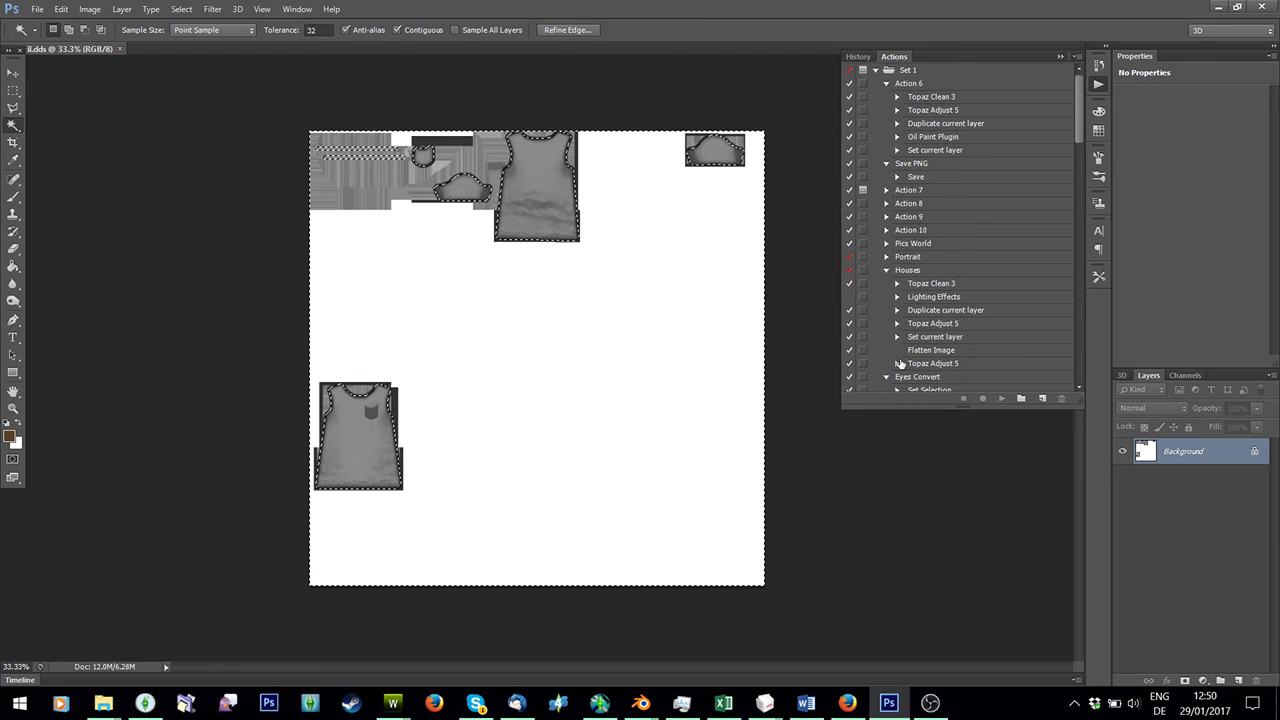
Convert Background to Layer 0, delete the selected white area, and deselect.
key("shift+F5")
key("Return")
right_click(1140, 448)
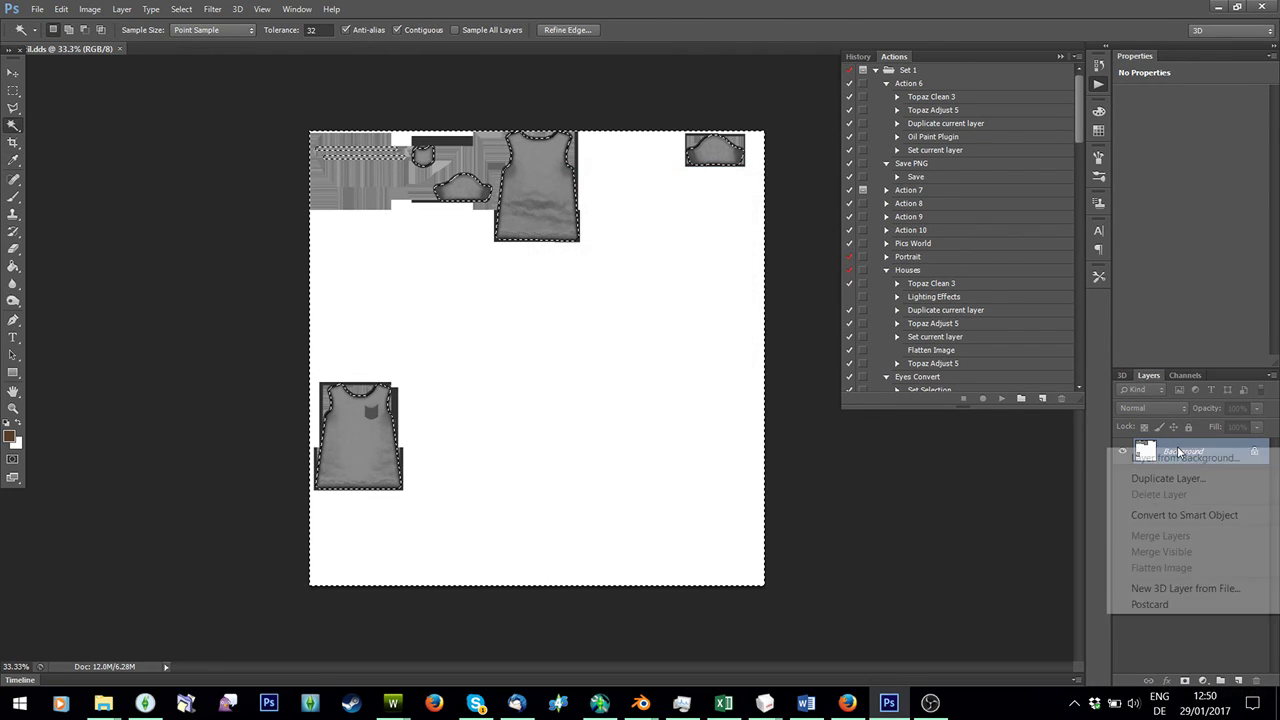
left_click(1175, 458)
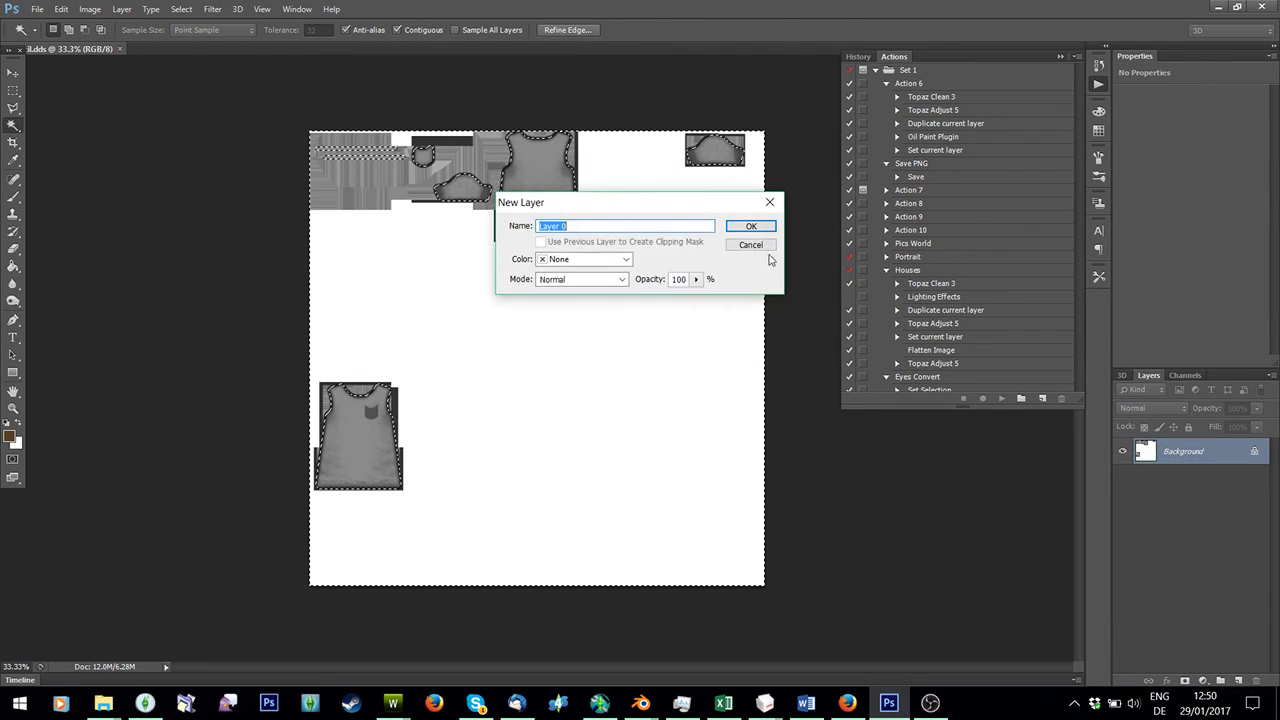
left_click(752, 227)
key("Delete")
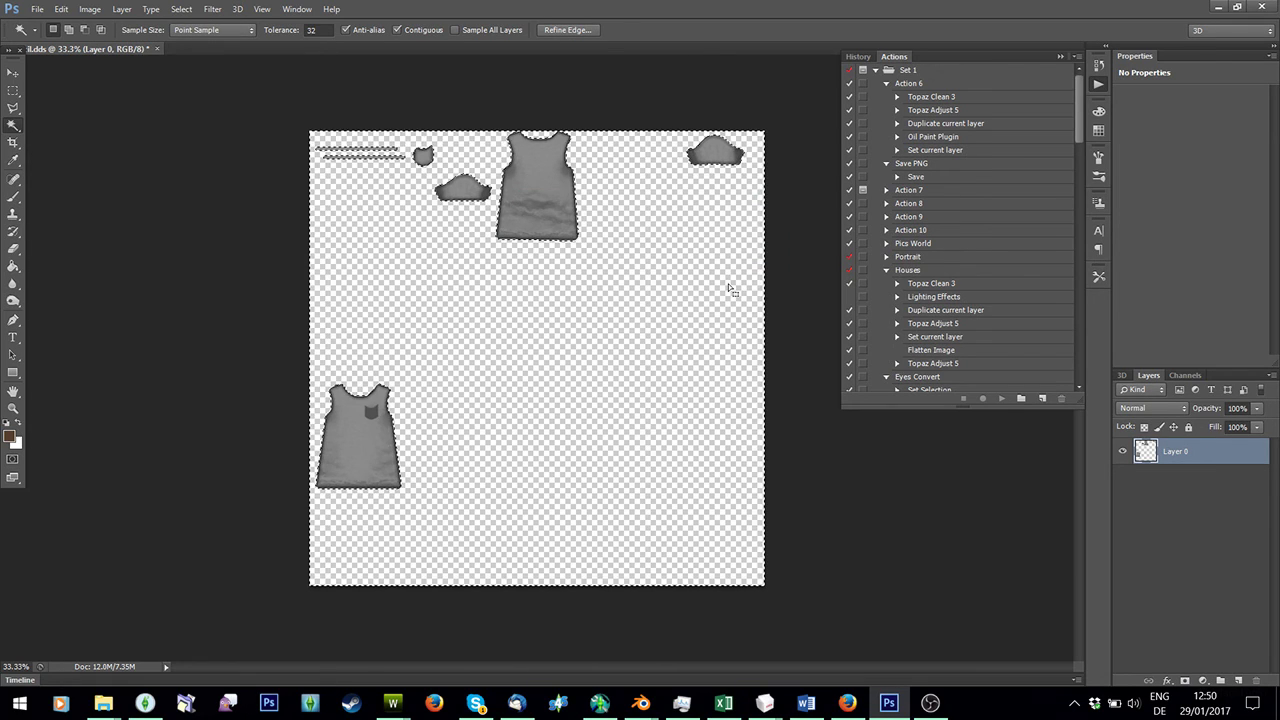
key("ctrl+d")
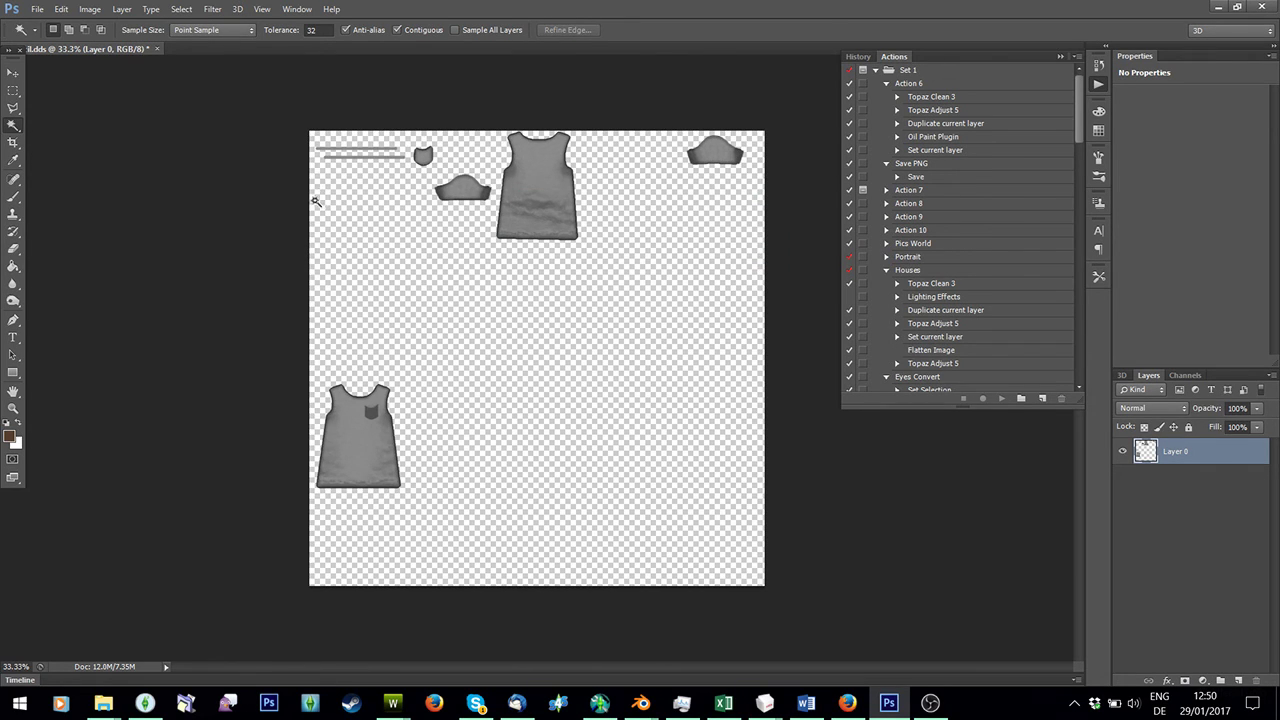
Open the cat-and-balloon drawing from the Projects folder.
left_click(37, 9)
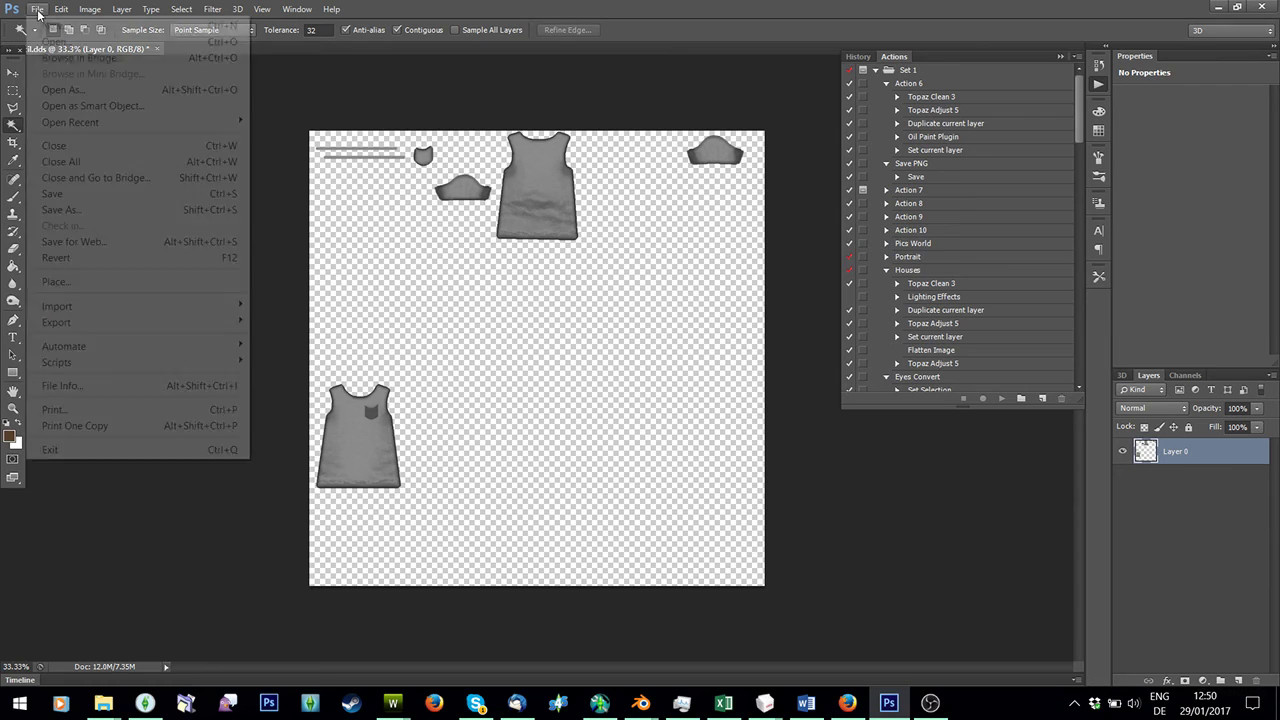
left_click(48, 37)
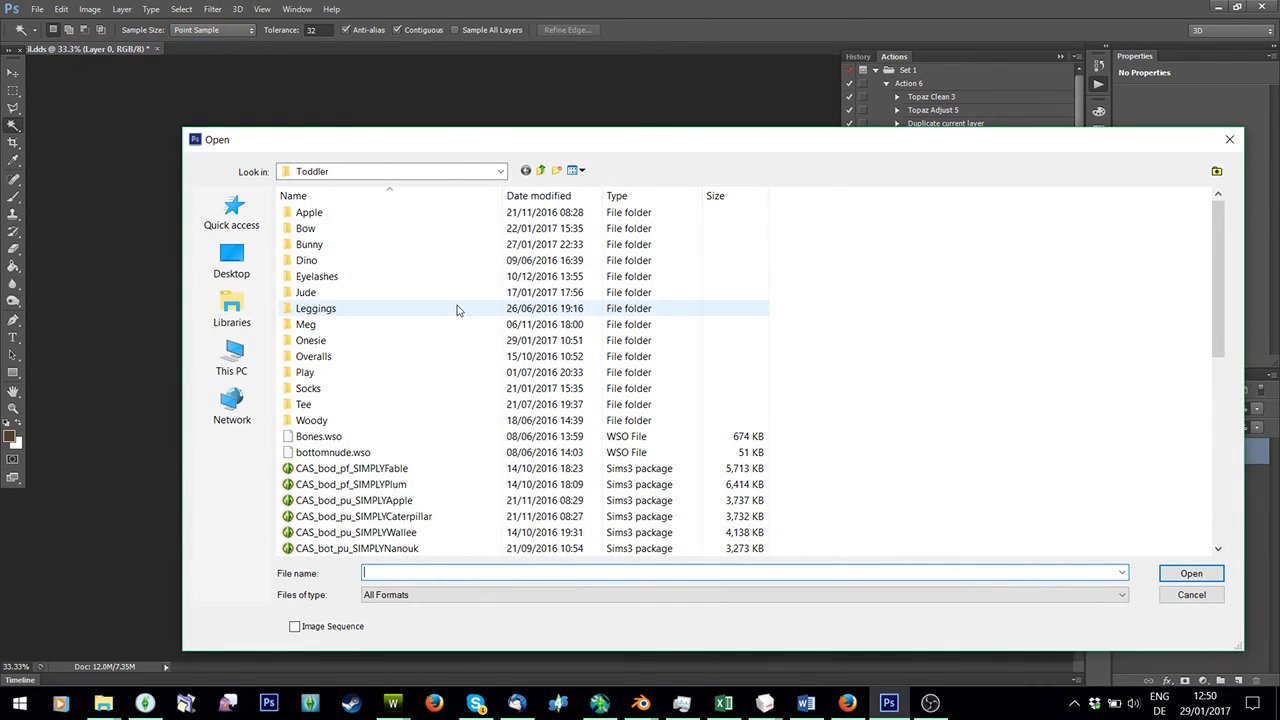
left_click(231, 210)
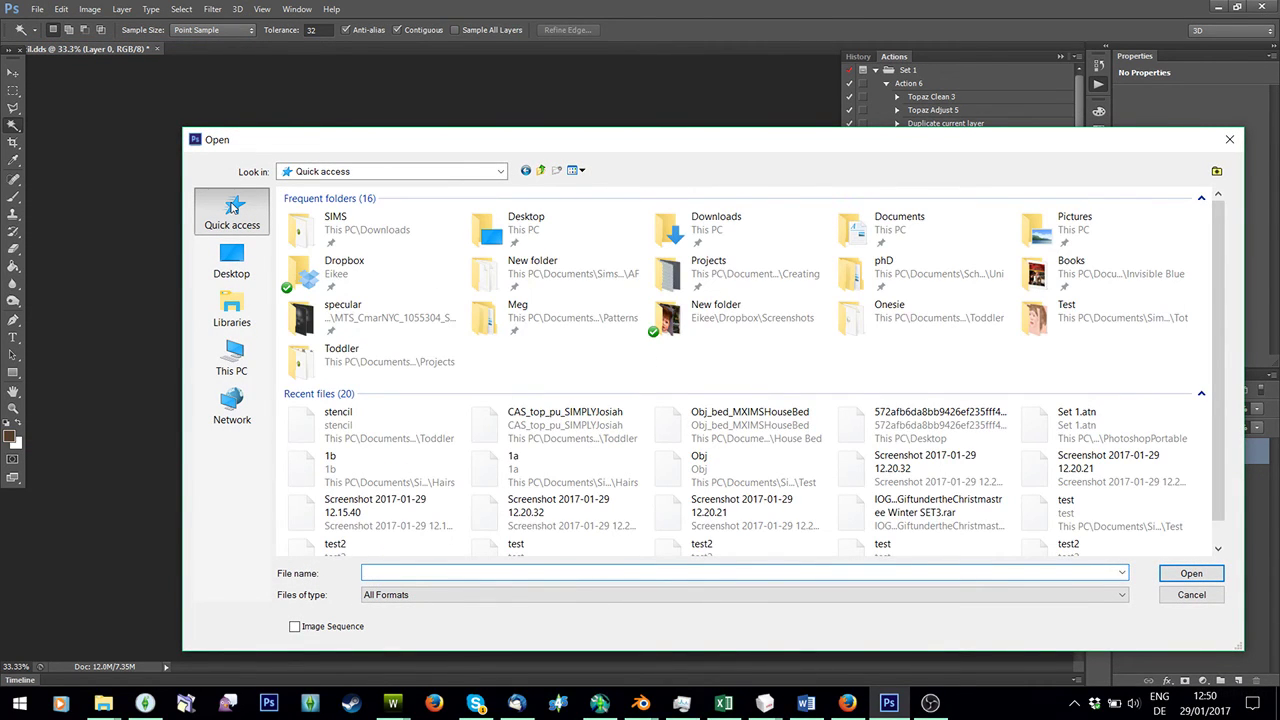
double_click(863, 318)
left_click(541, 171)
left_click(541, 171)
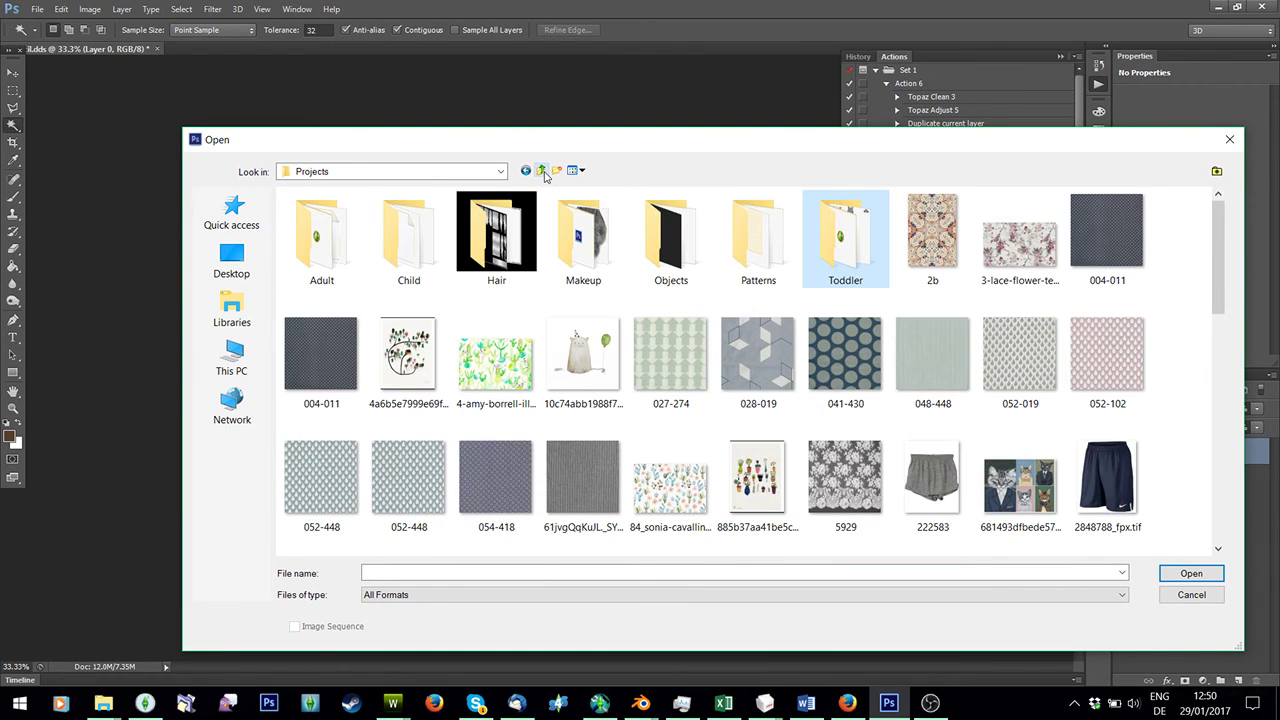
double_click(583, 355)
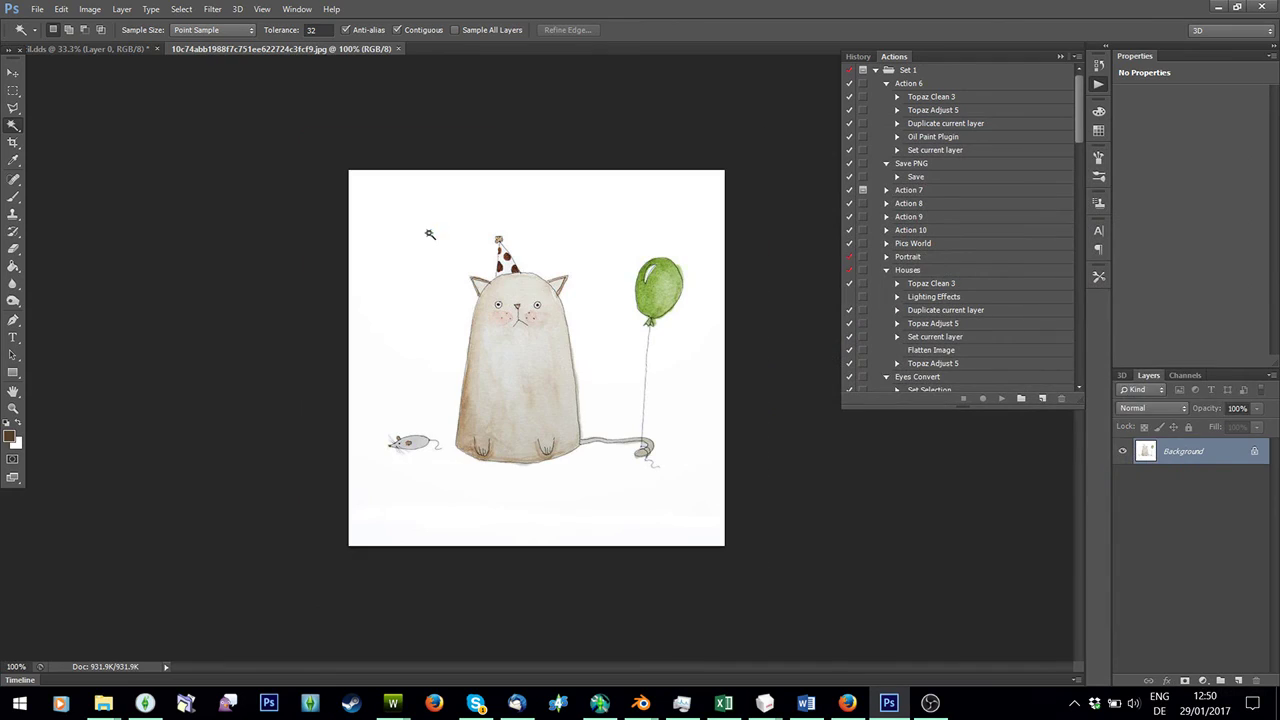
Select the cat, mouse and balloon without the white background and drag them into the stencil document.
left_click(384, 268)
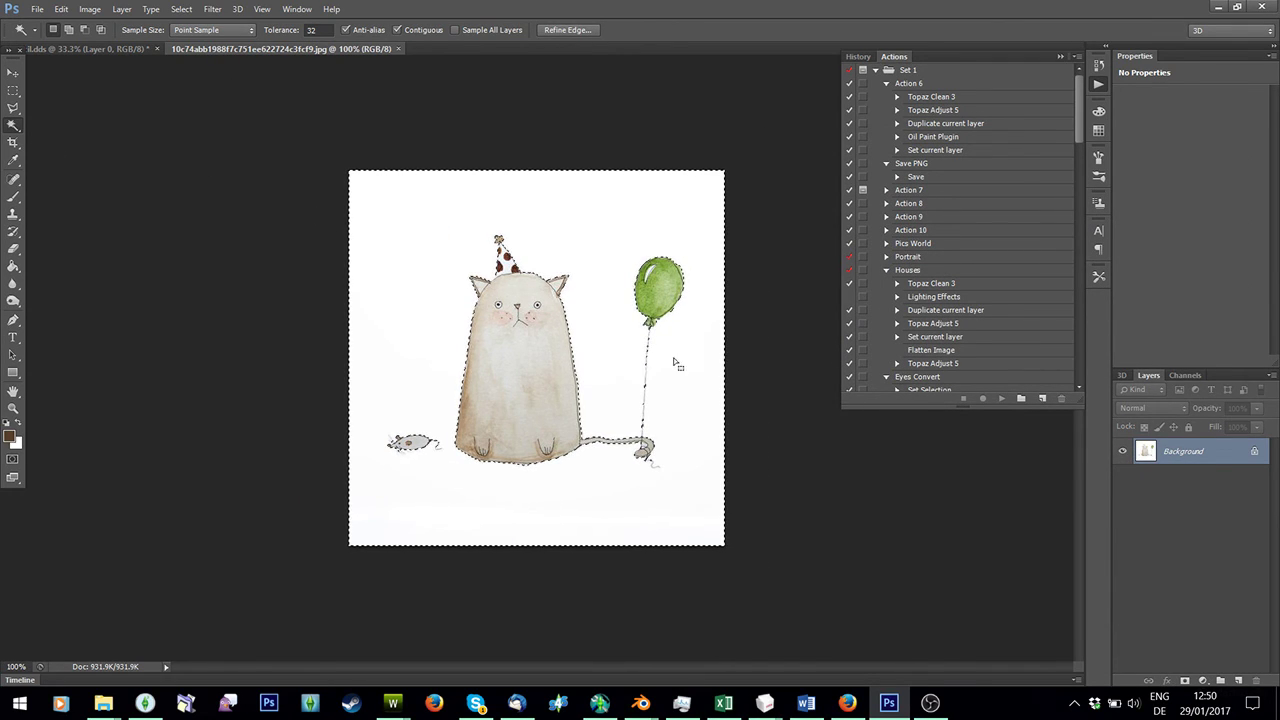
left_click(180, 9)
left_click(190, 73)
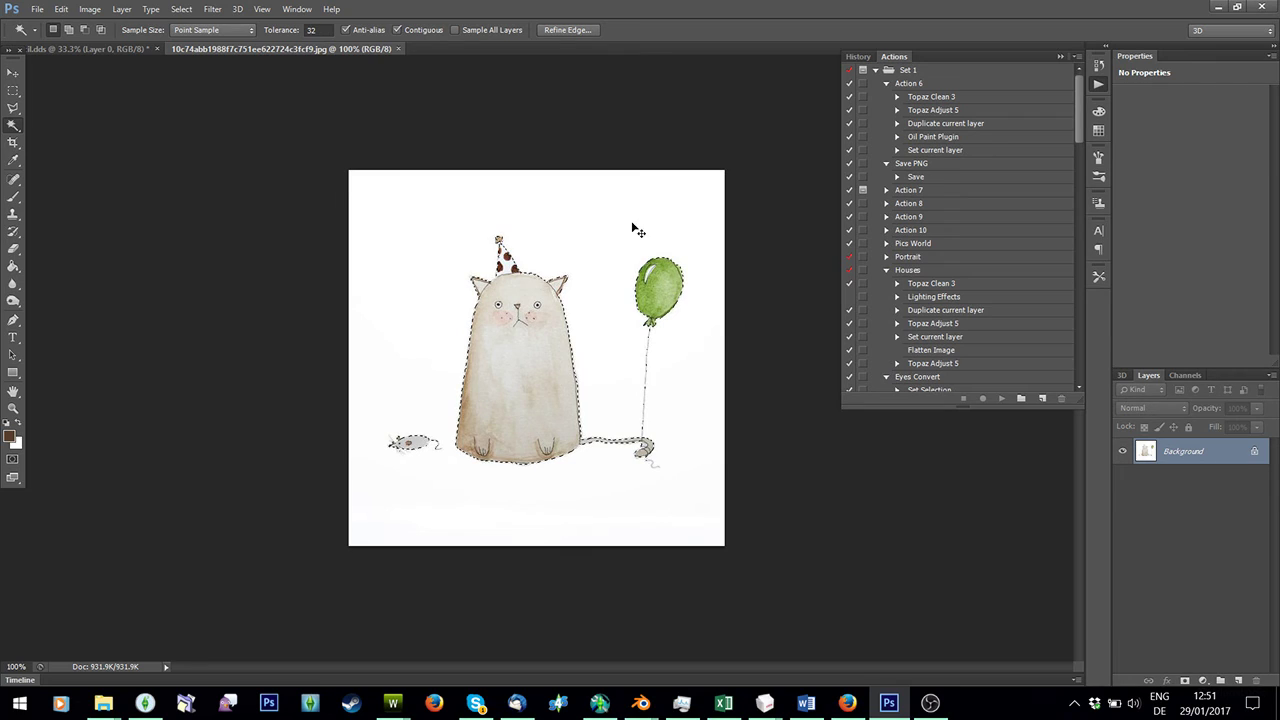
left_click_drag(638, 230, 375, 208)
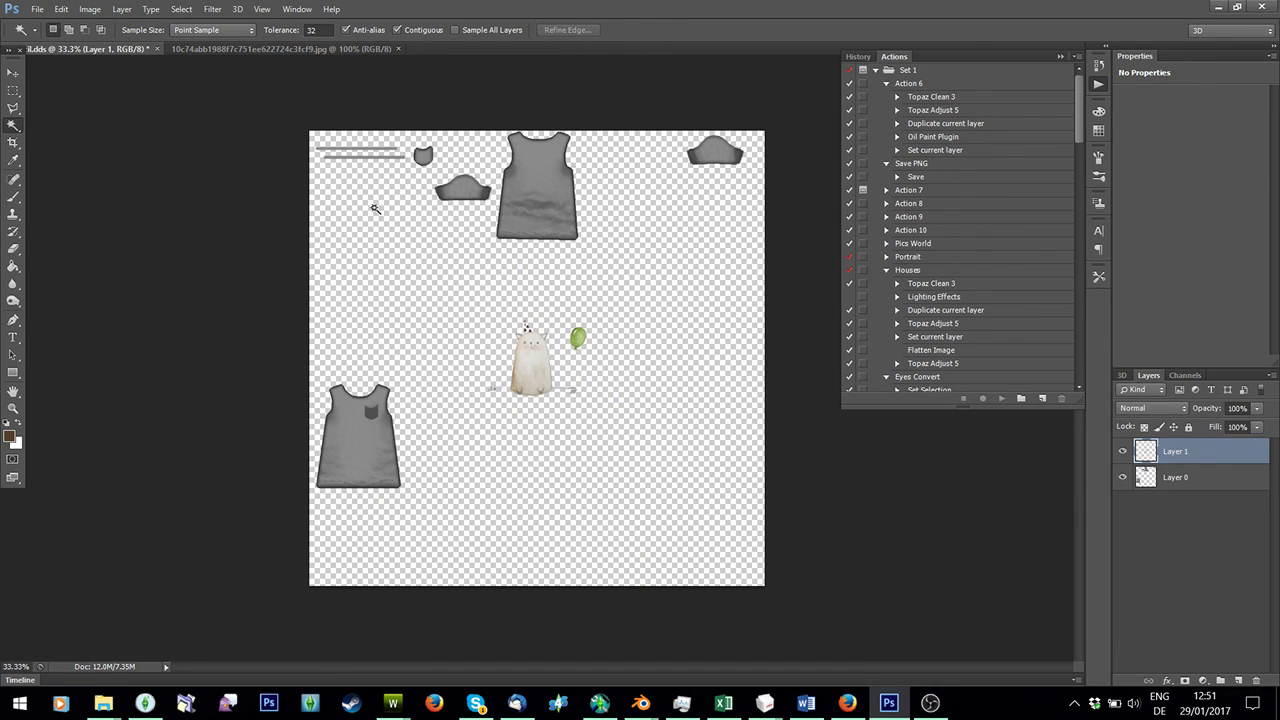
Scale the cat to 53.81% onto the lower-left shirt piece and hide Layer 0.
key("ctrl+t")
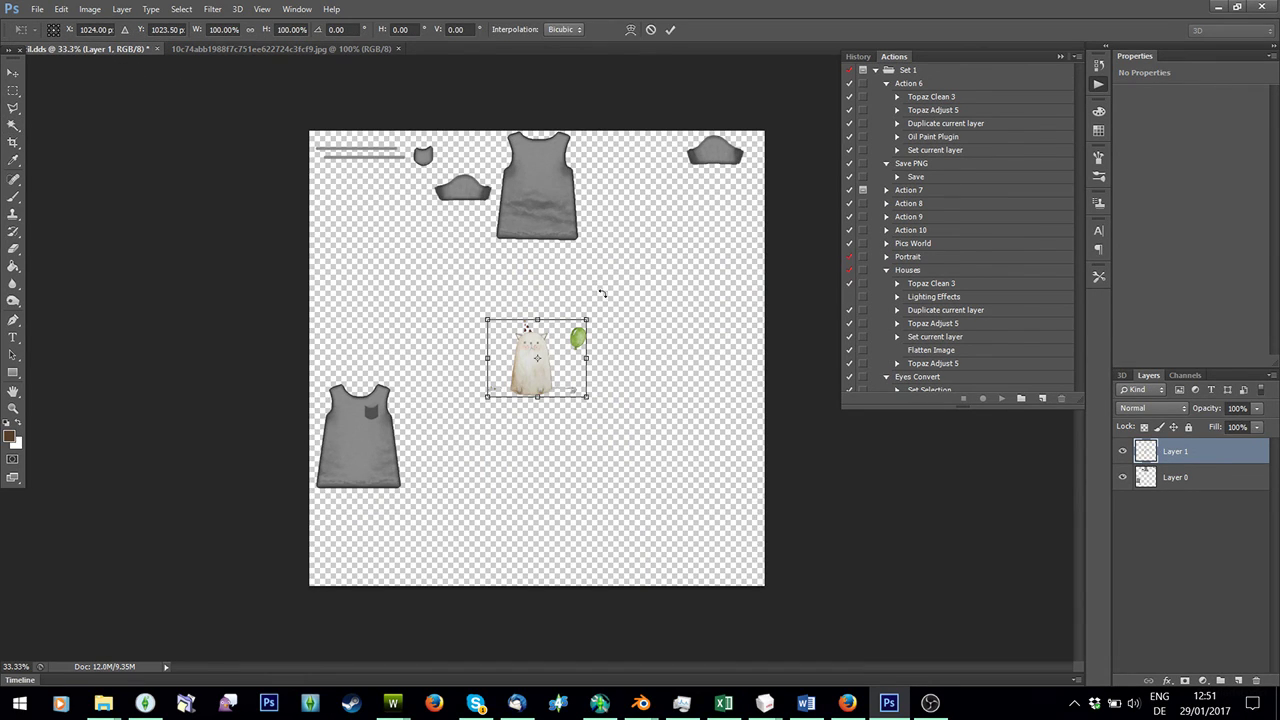
left_click_drag(587, 318, 376, 434)
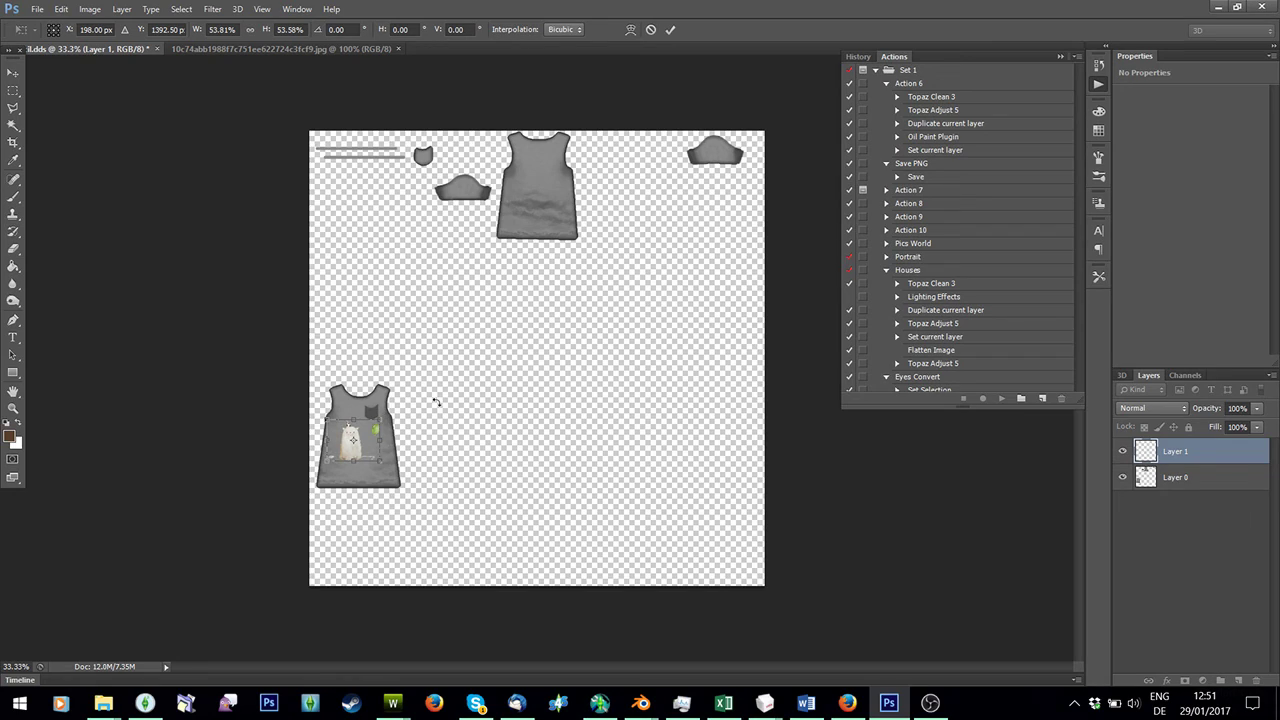
left_click(670, 30)
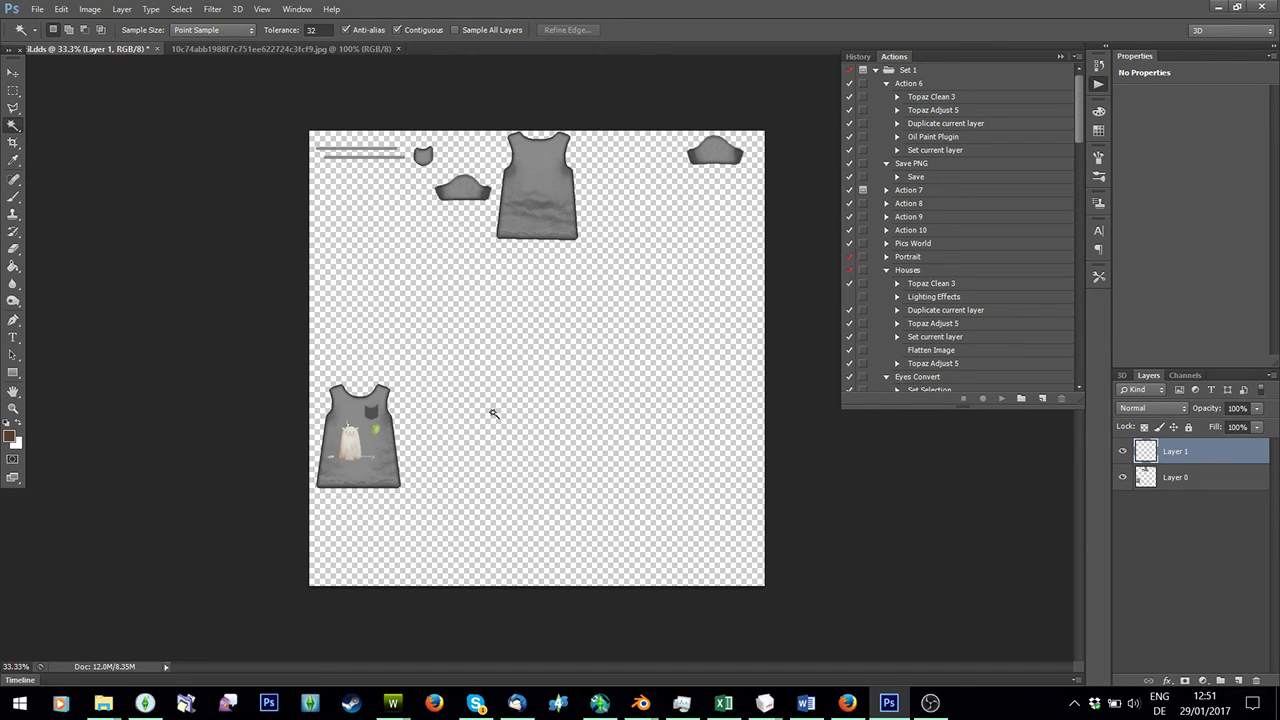
left_click(1123, 478)
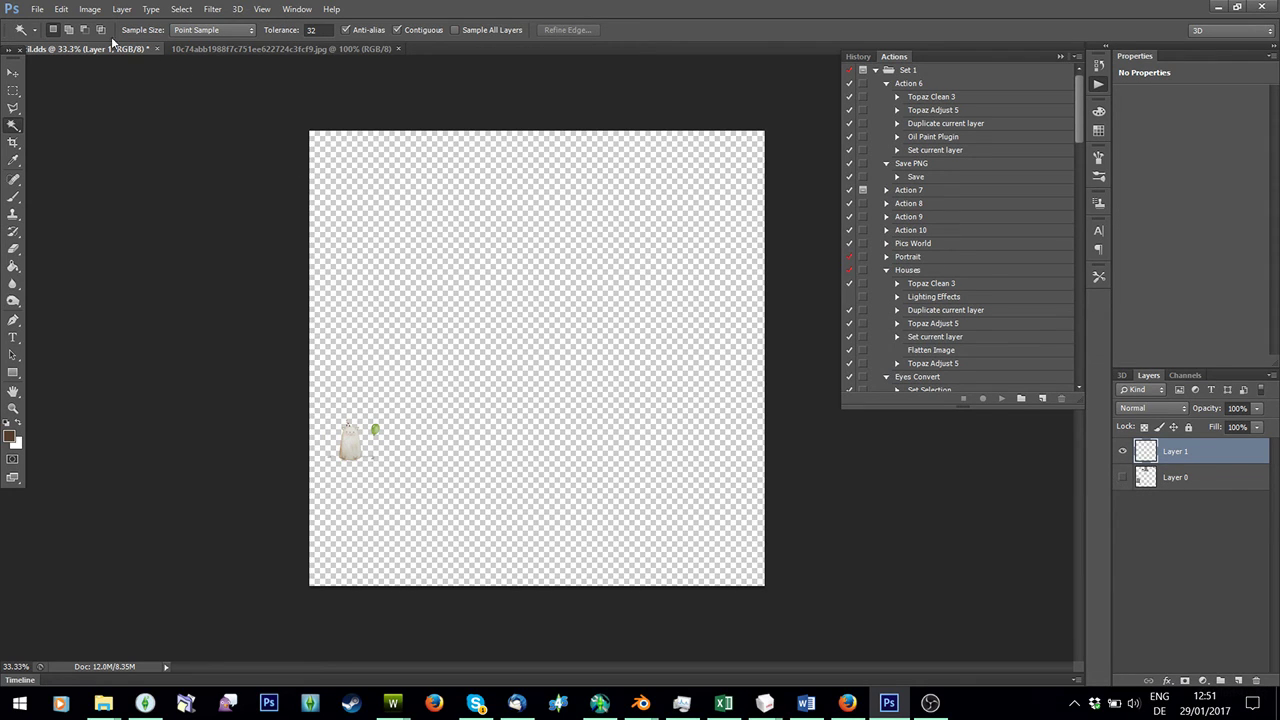
Save the texture as stencil2.dds in D3D/DDS format with the NVIDIA DXT5 settings.
left_click(38, 9)
left_click(58, 209)
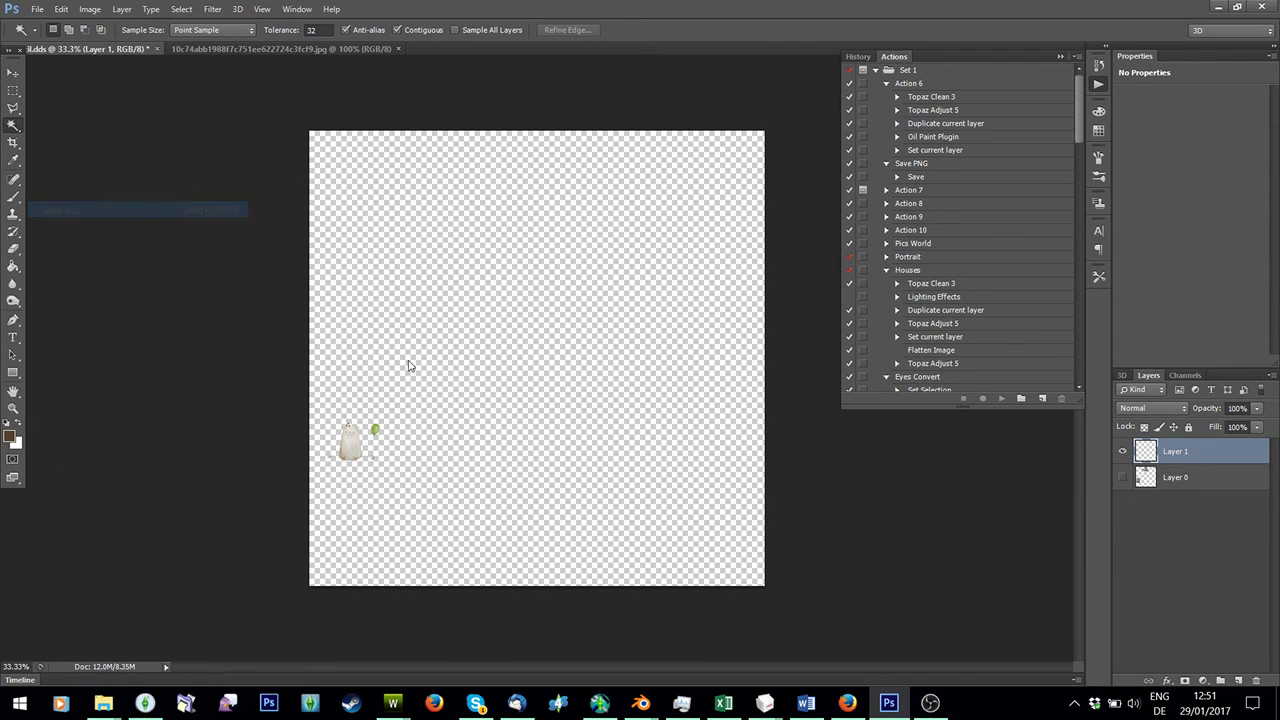
left_click(390, 453)
left_click(390, 503)
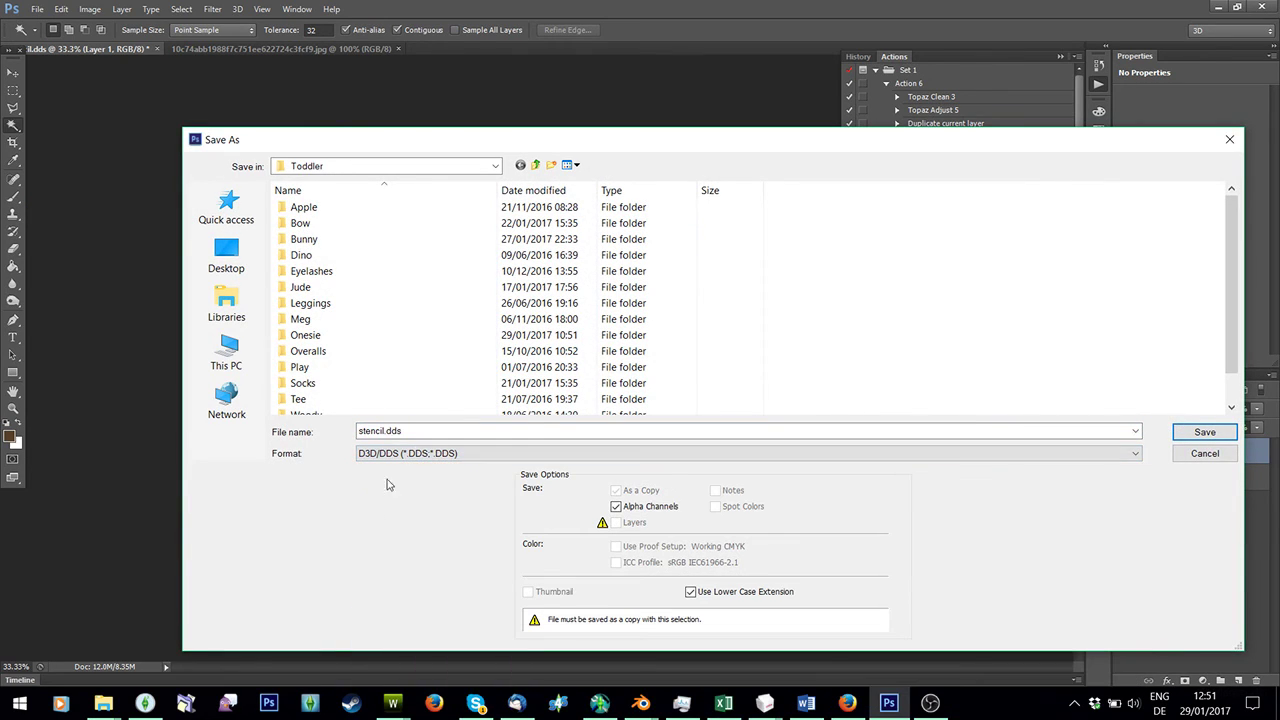
left_click(381, 434)
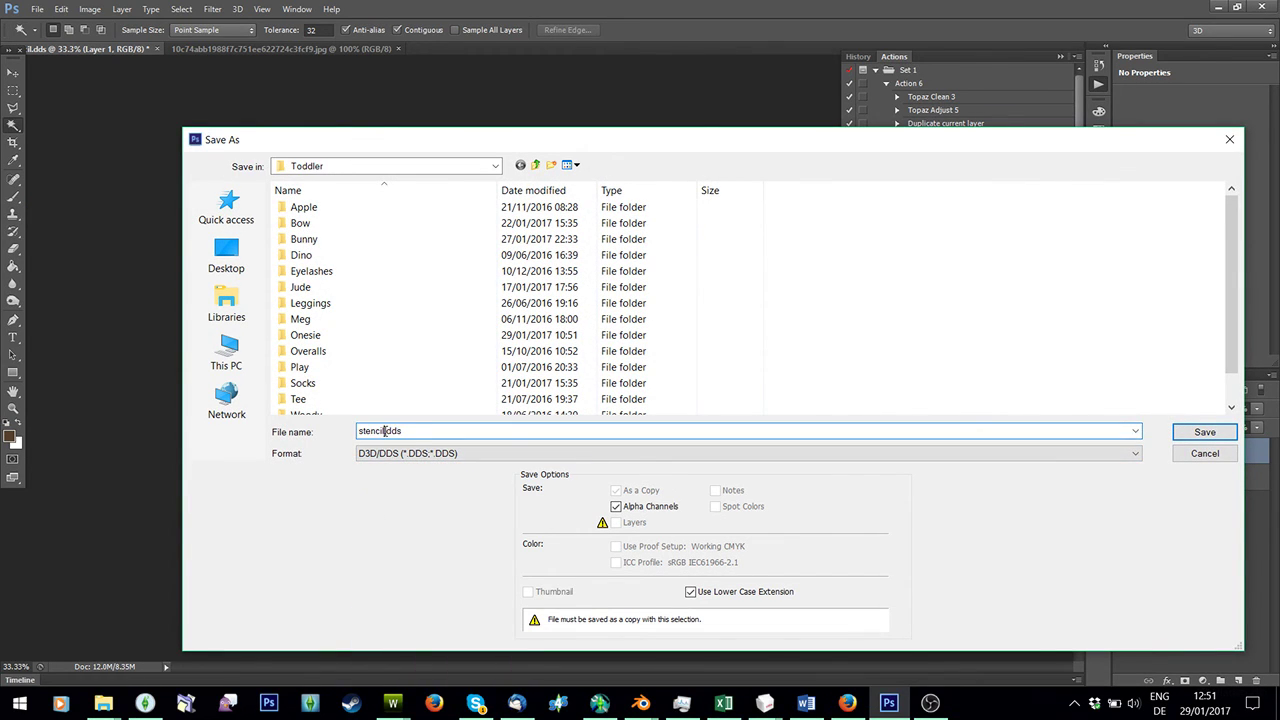
type("2")
left_click(1204, 432)
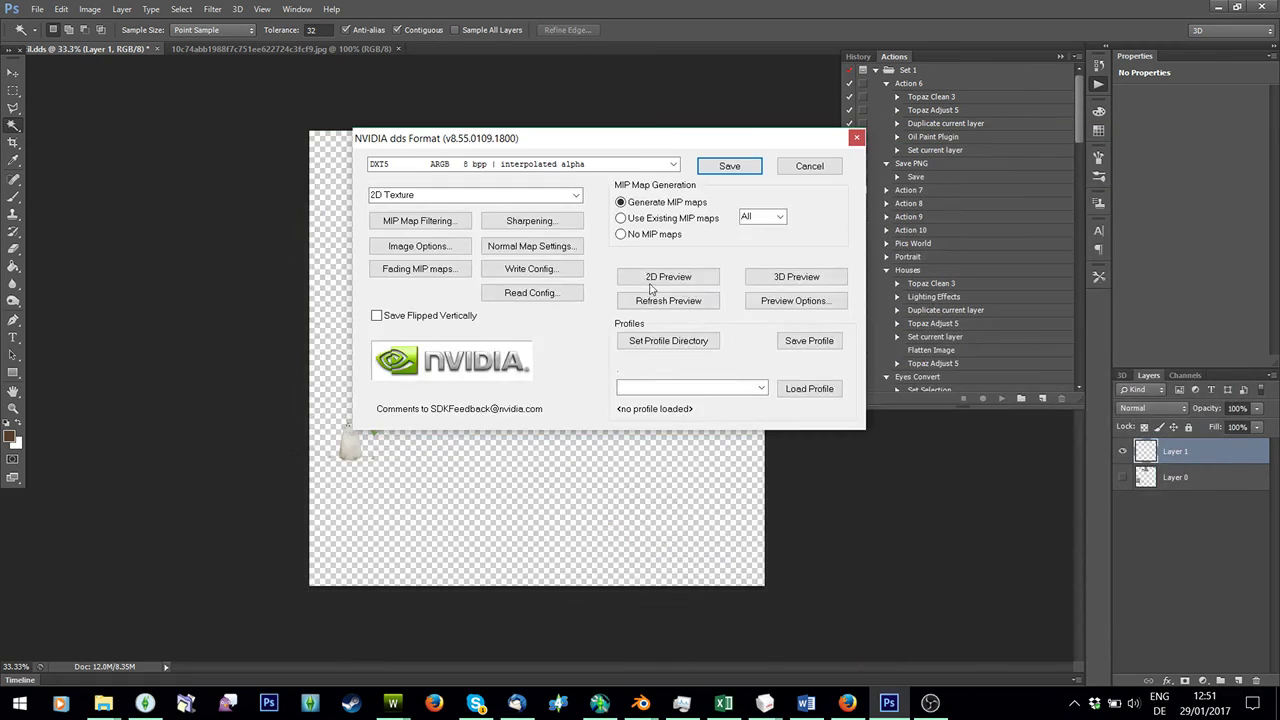
left_click(729, 167)
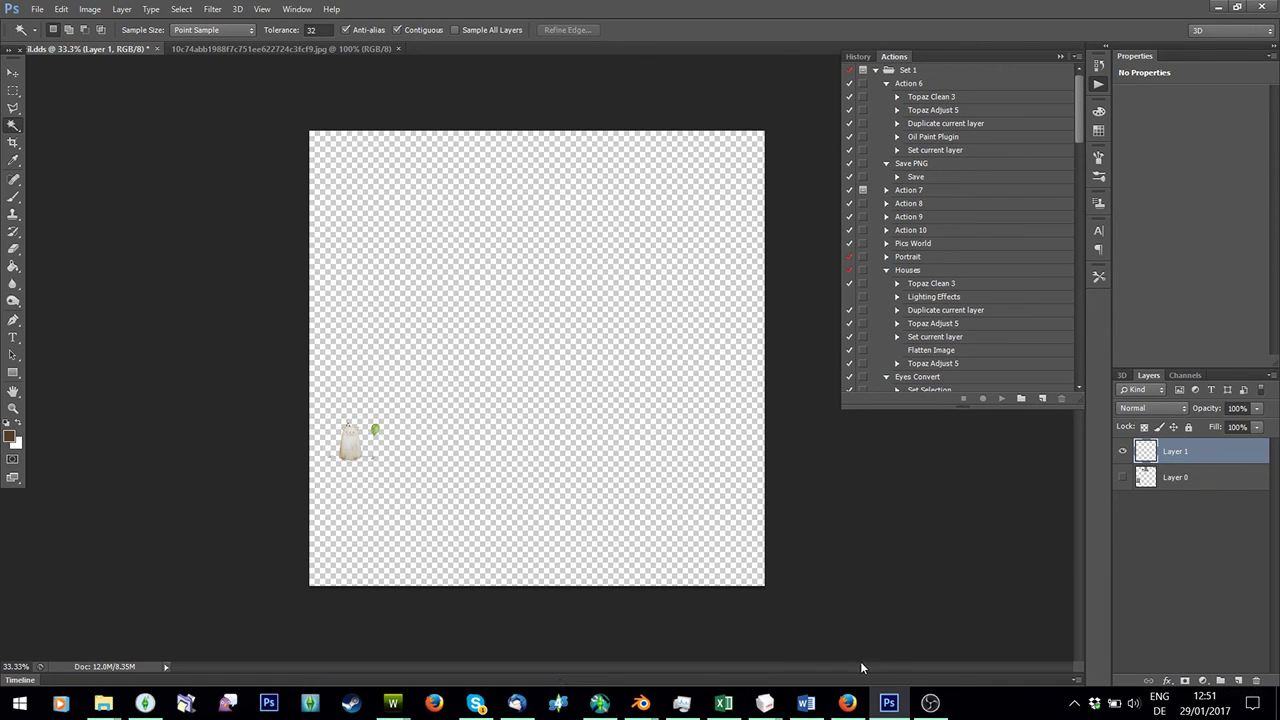
Return to TSR Workshop and close the Image Editor.
mouse_move(392, 703)
left_click(520, 625)
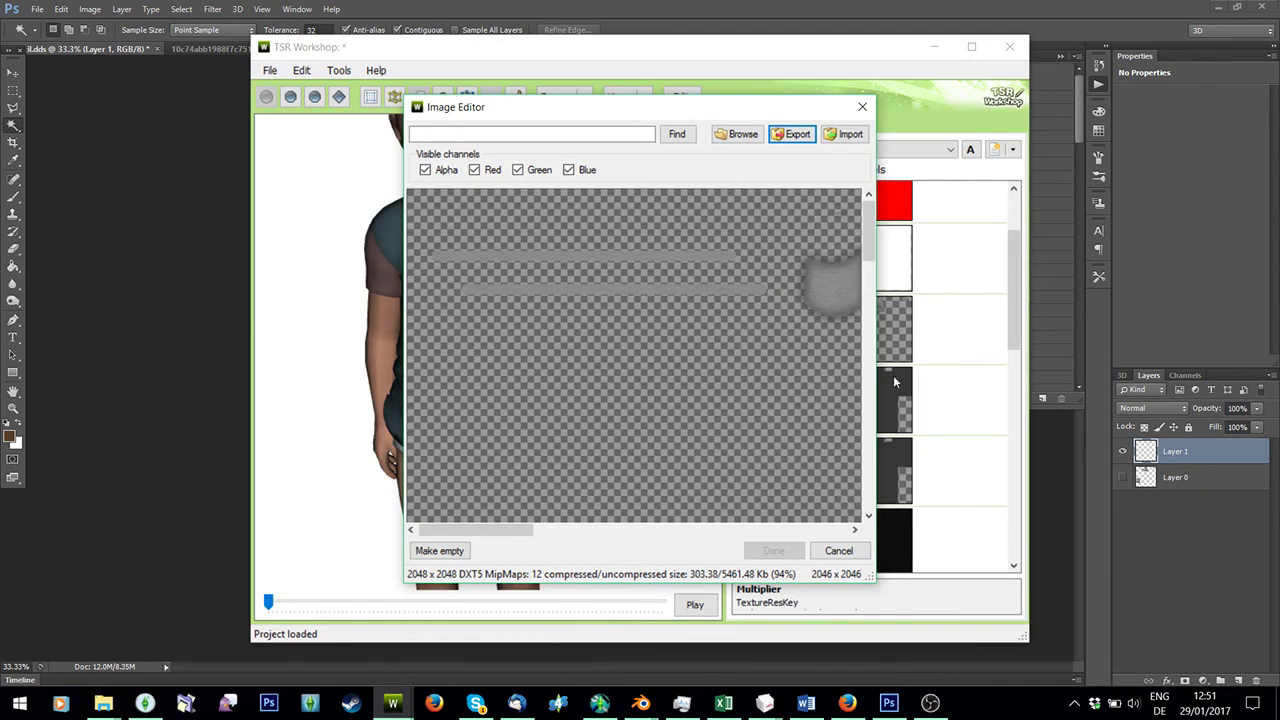
left_click(862, 106)
left_click_drag(1018, 285, 1009, 459)
scroll(1009, 459, "down", 5)
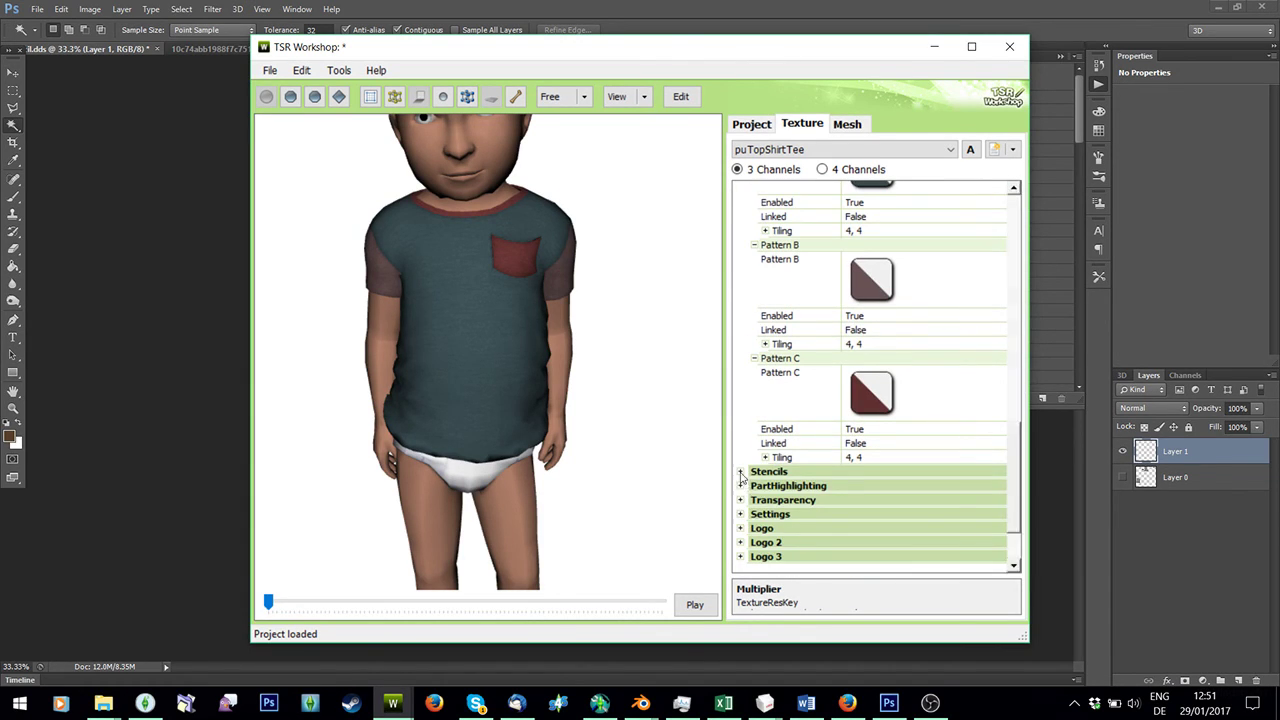
Import stencil2 as the Stencils Overlay texture, close the editor, and minimize TSR Workshop.
left_click(740, 471)
left_click_drag(1014, 478, 989, 220)
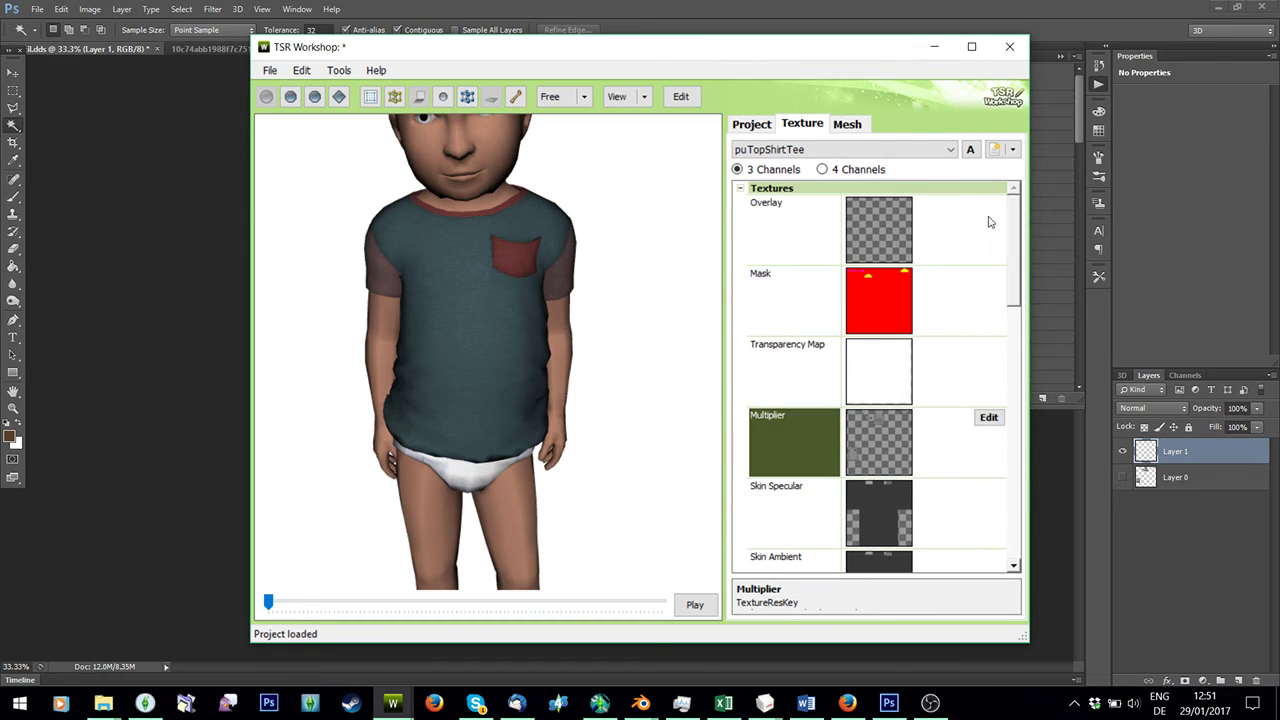
left_click(999, 206)
left_click(991, 205)
left_click(847, 133)
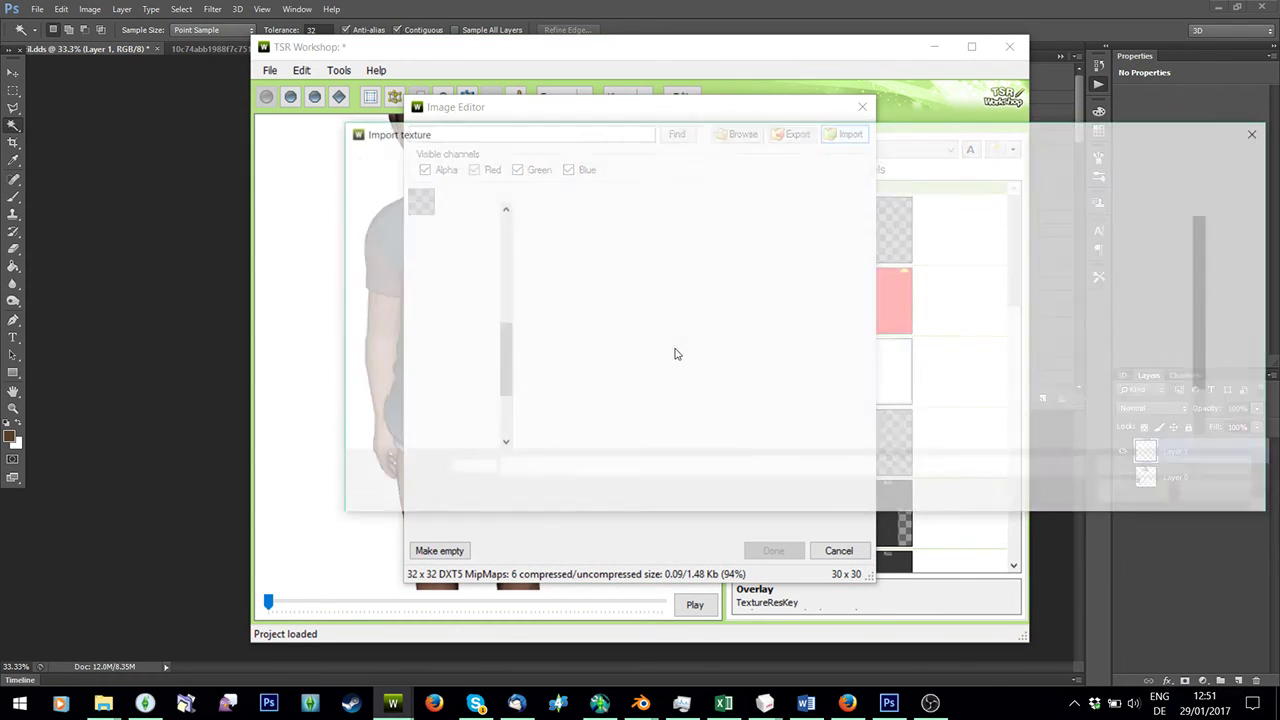
double_click(700, 441)
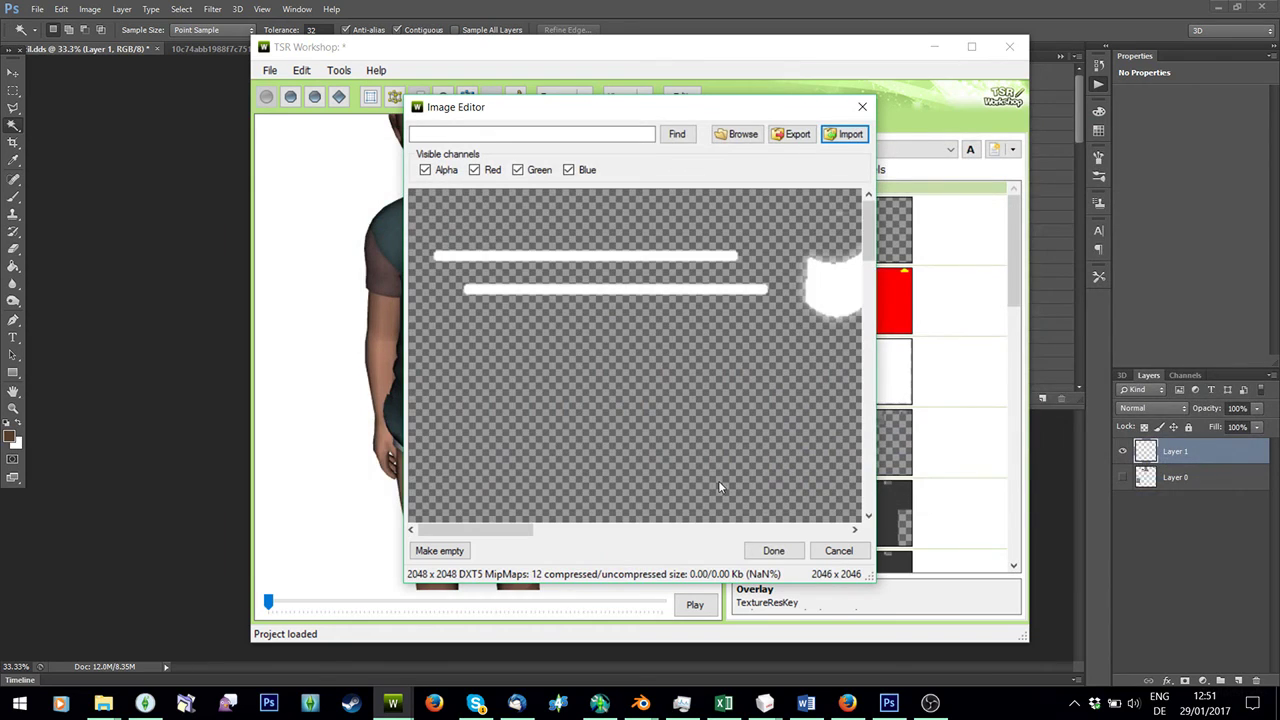
scroll(724, 396, "down", 8)
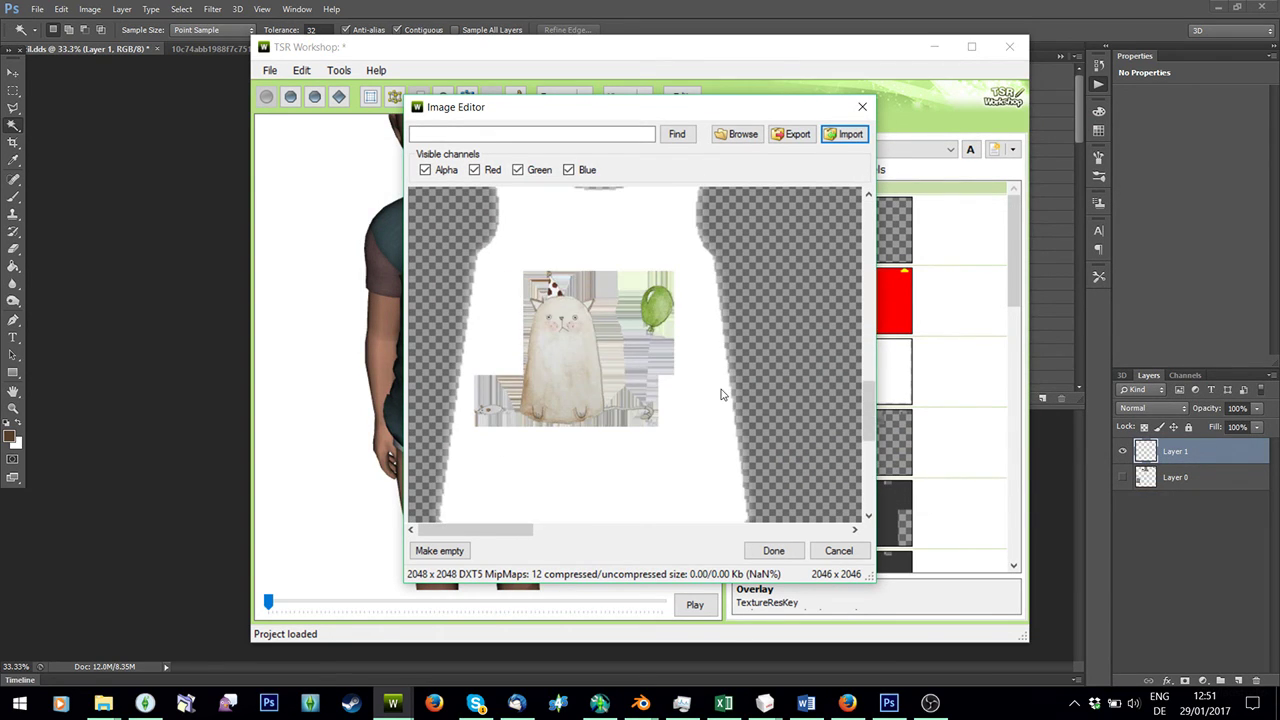
left_click(862, 106)
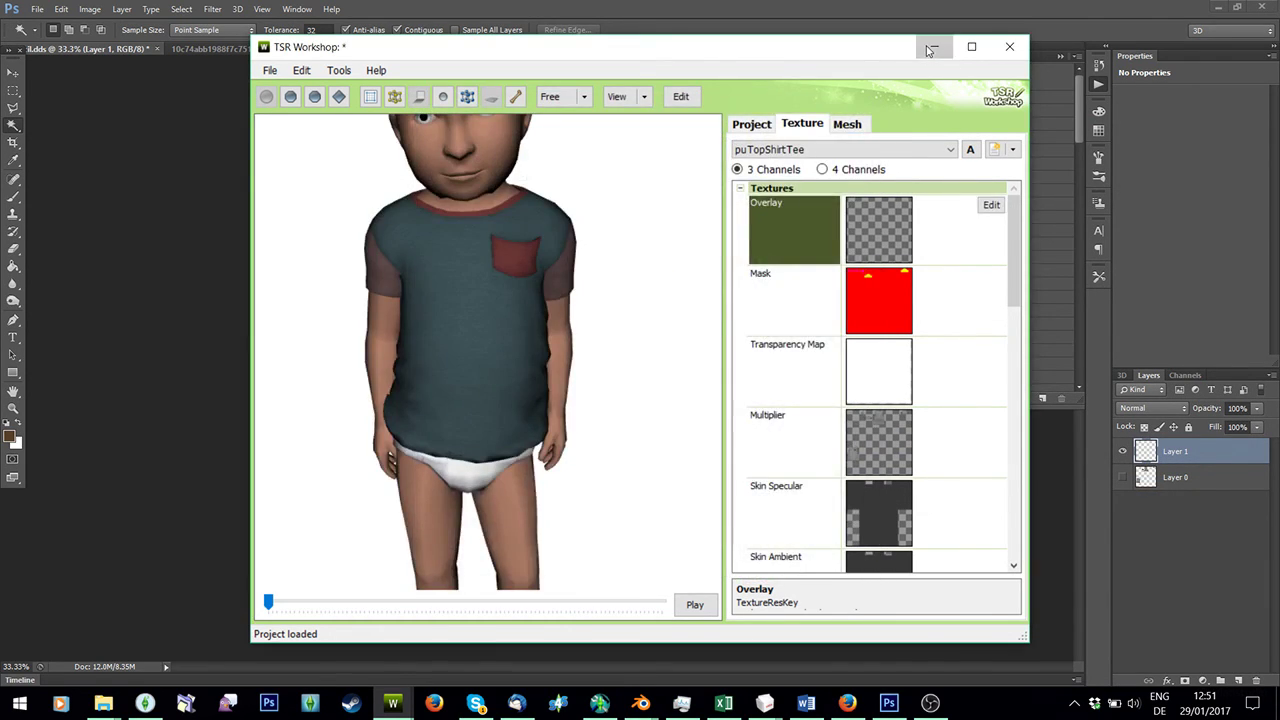
left_click(933, 46)
Delete the Alpha 1 channel from the shirt texture.
left_click(1185, 375)
left_click(1168, 492)
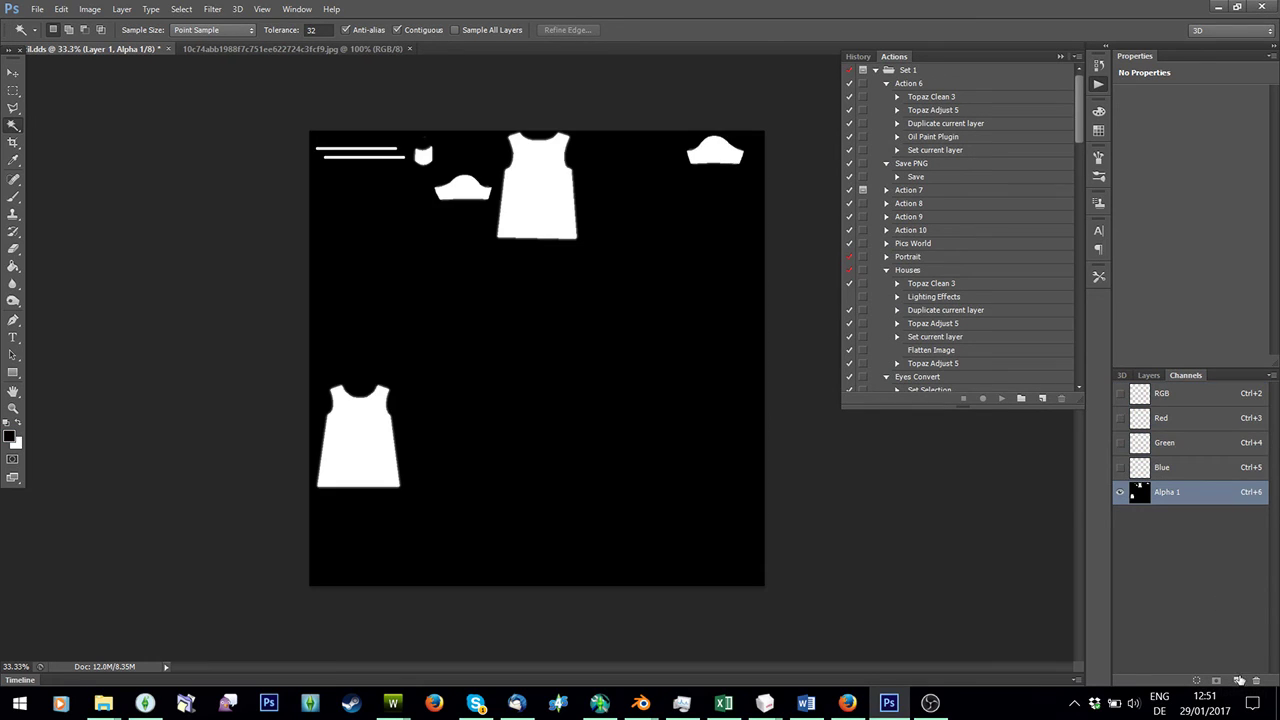
left_click(1256, 680)
left_click(602, 266)
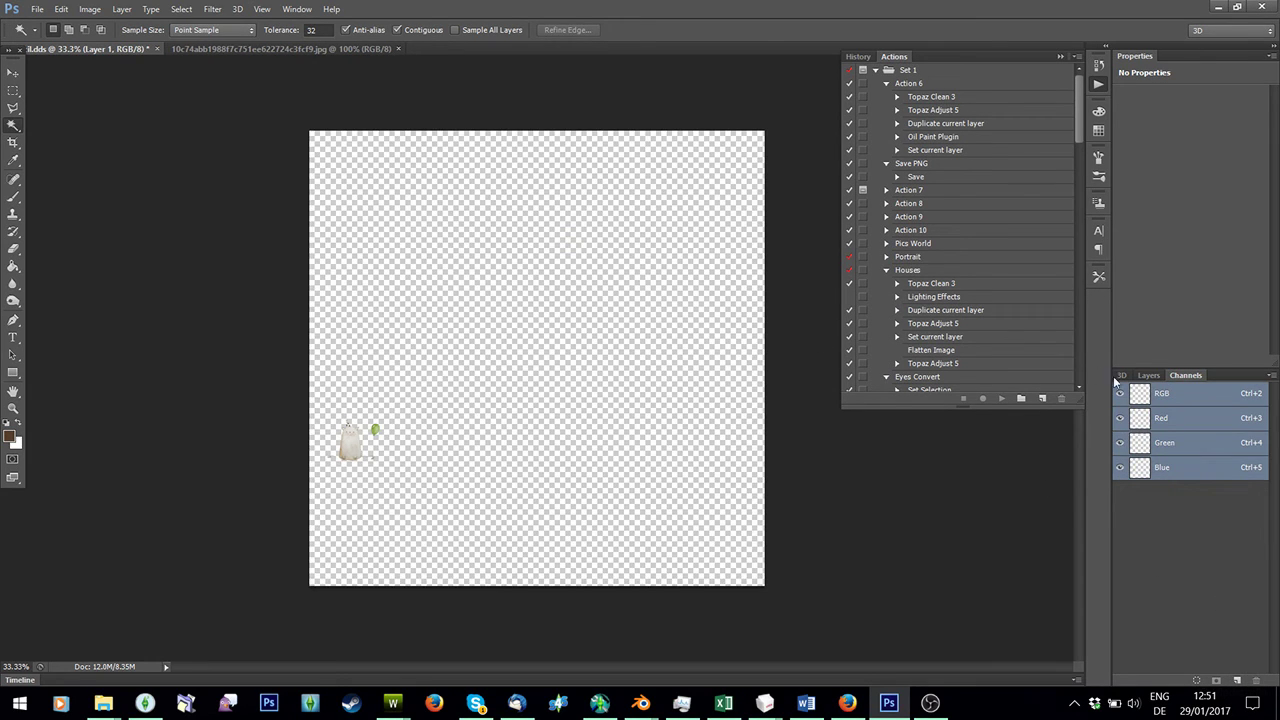
left_click(1147, 376)
Save the texture as D3D/DDS over stencil2, replacing it with the current compression.
left_click(37, 9)
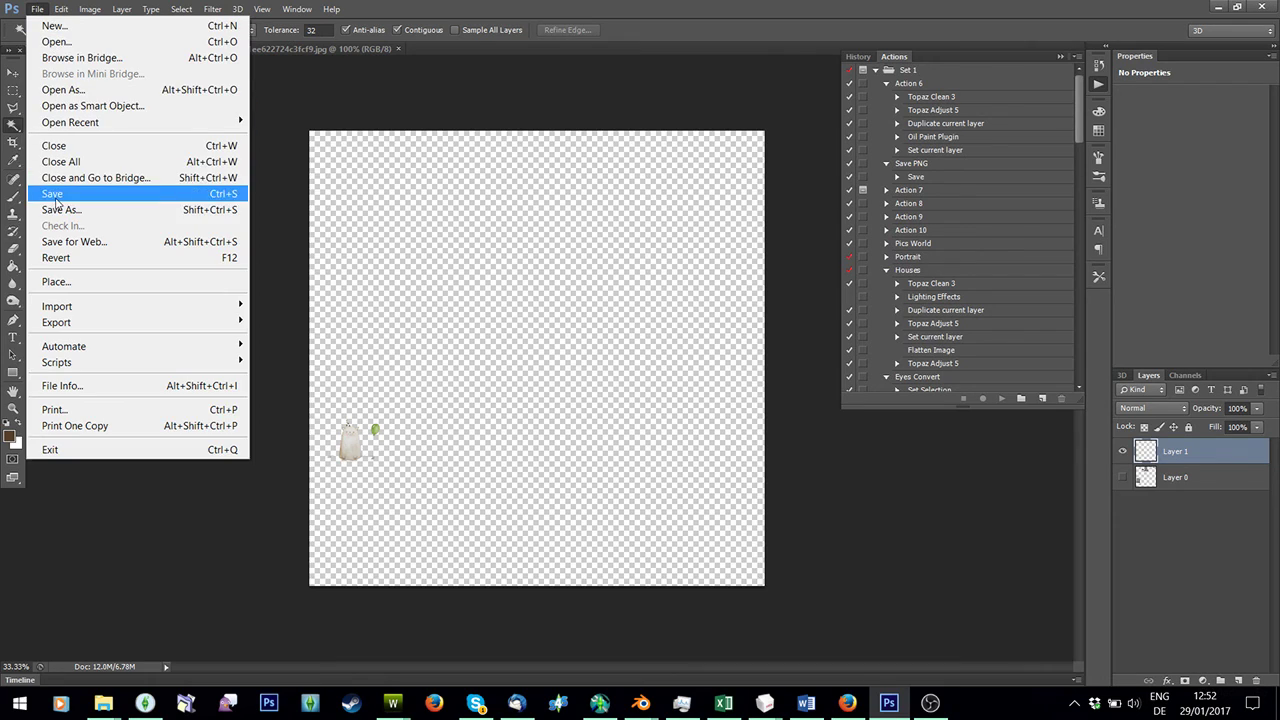
left_click(60, 206)
left_click(395, 455)
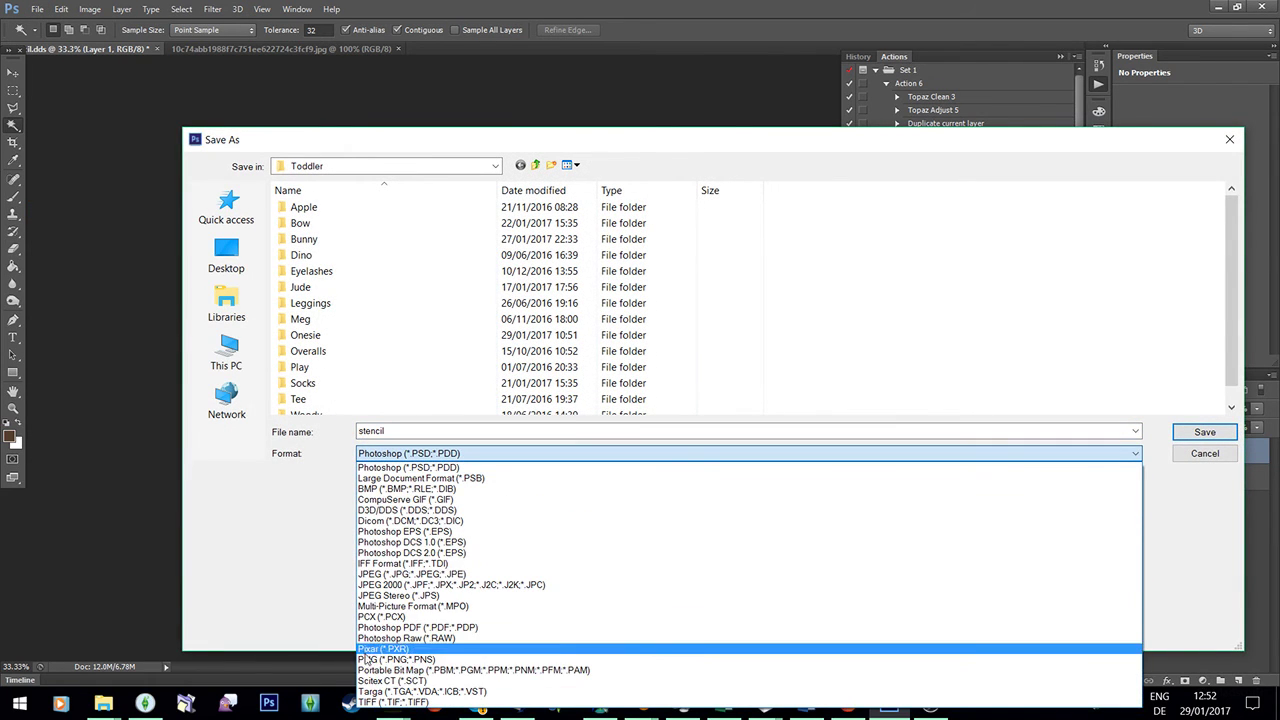
left_click(368, 661)
scroll(480, 398, "down", 1)
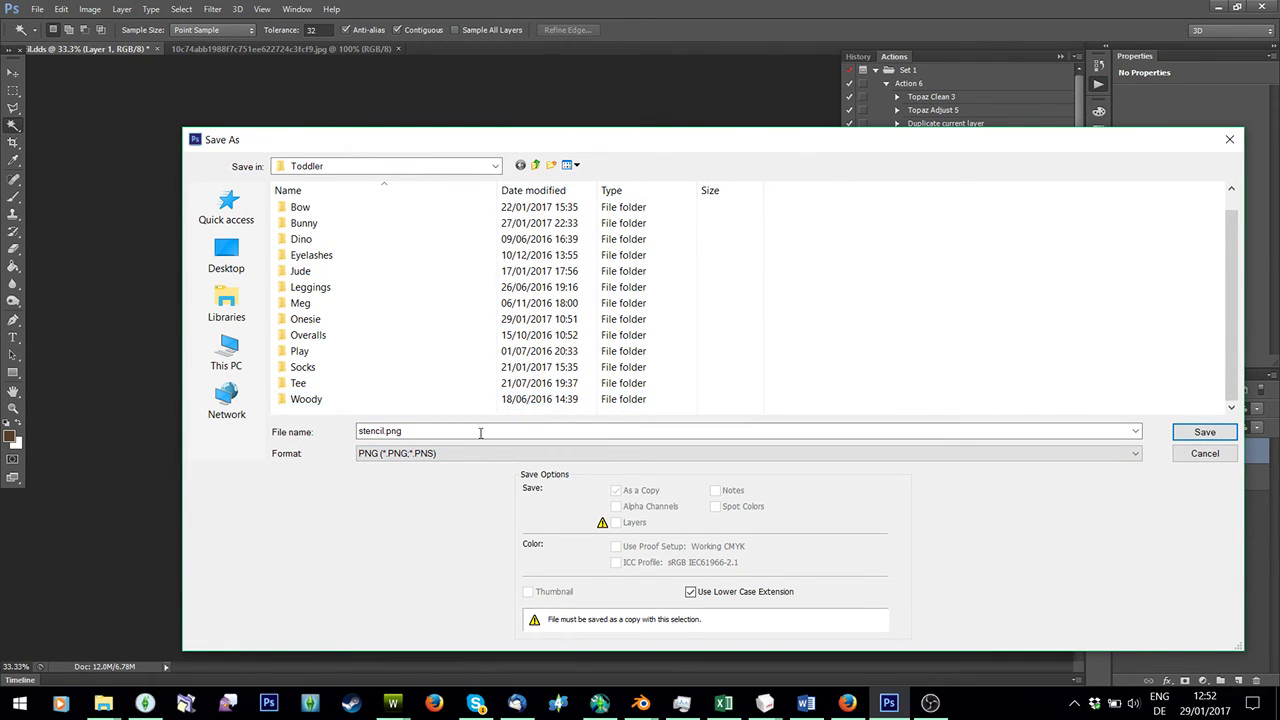
left_click(405, 453)
left_click(407, 510)
scroll(330, 390, "down", 1)
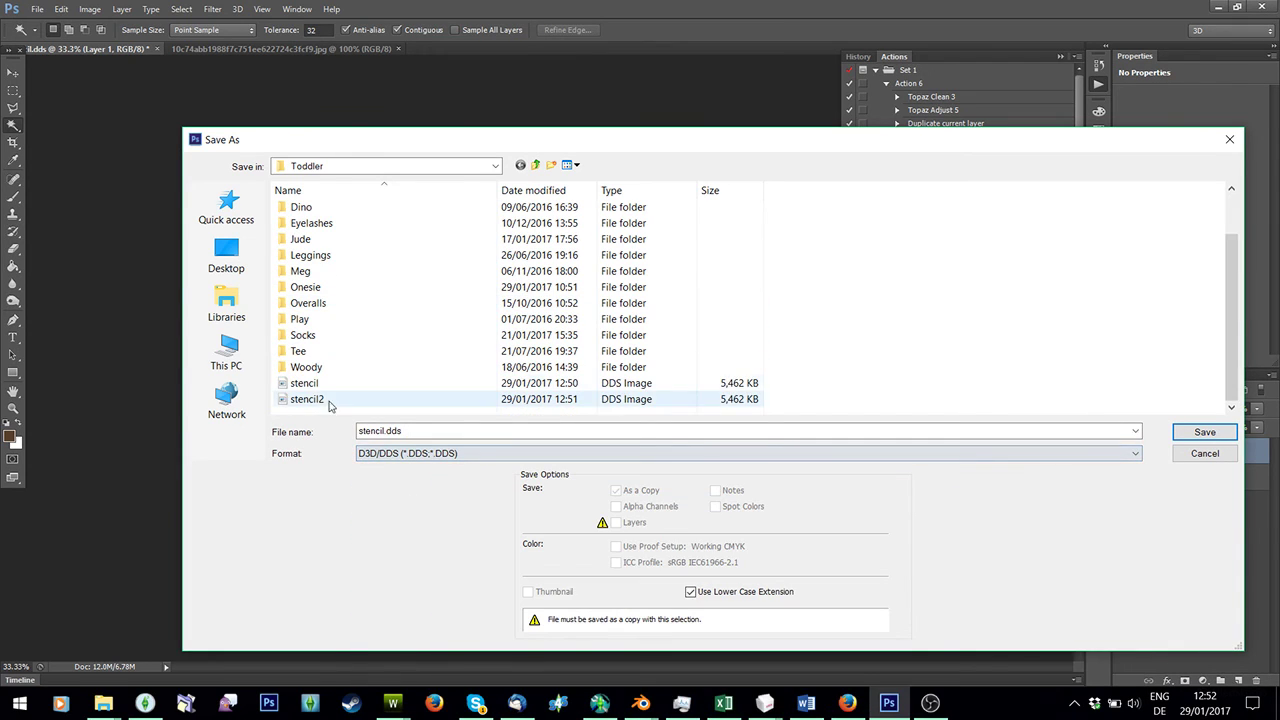
double_click(307, 399)
left_click(634, 266)
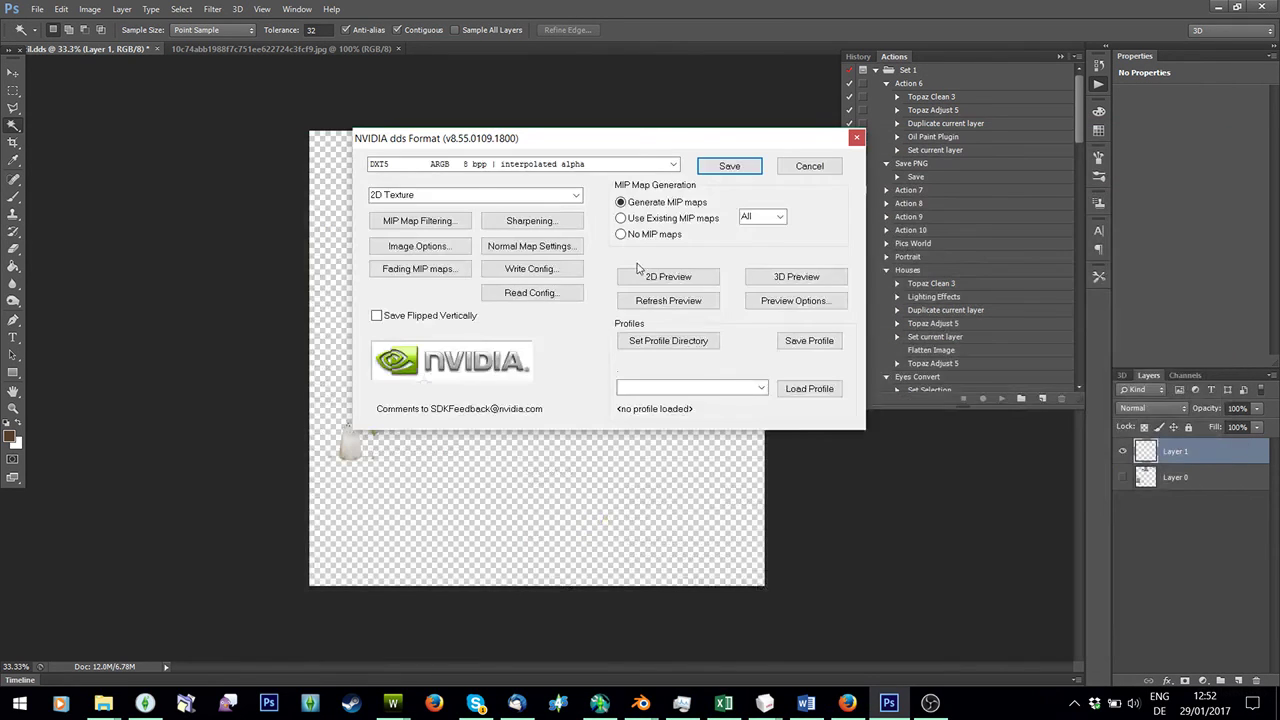
left_click(728, 163)
Import stencil2 as the T-shirt's Overlay texture and apply it.
mouse_move(392, 703)
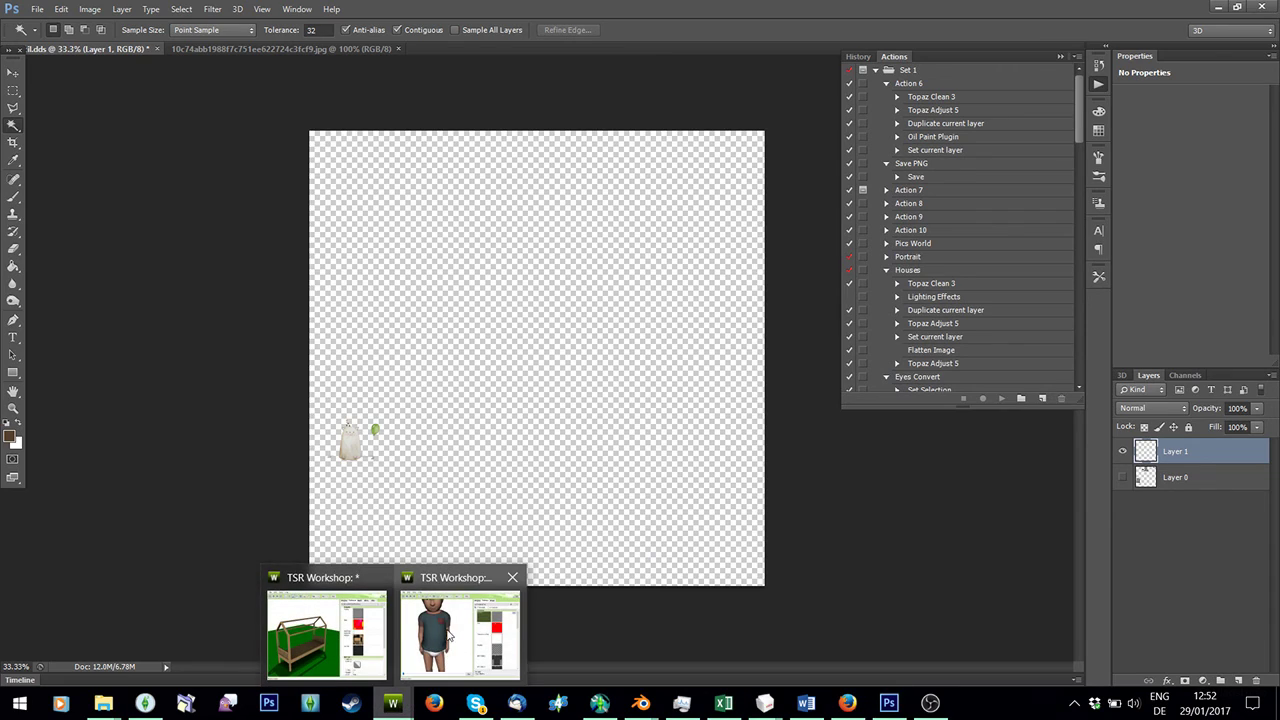
left_click(457, 625)
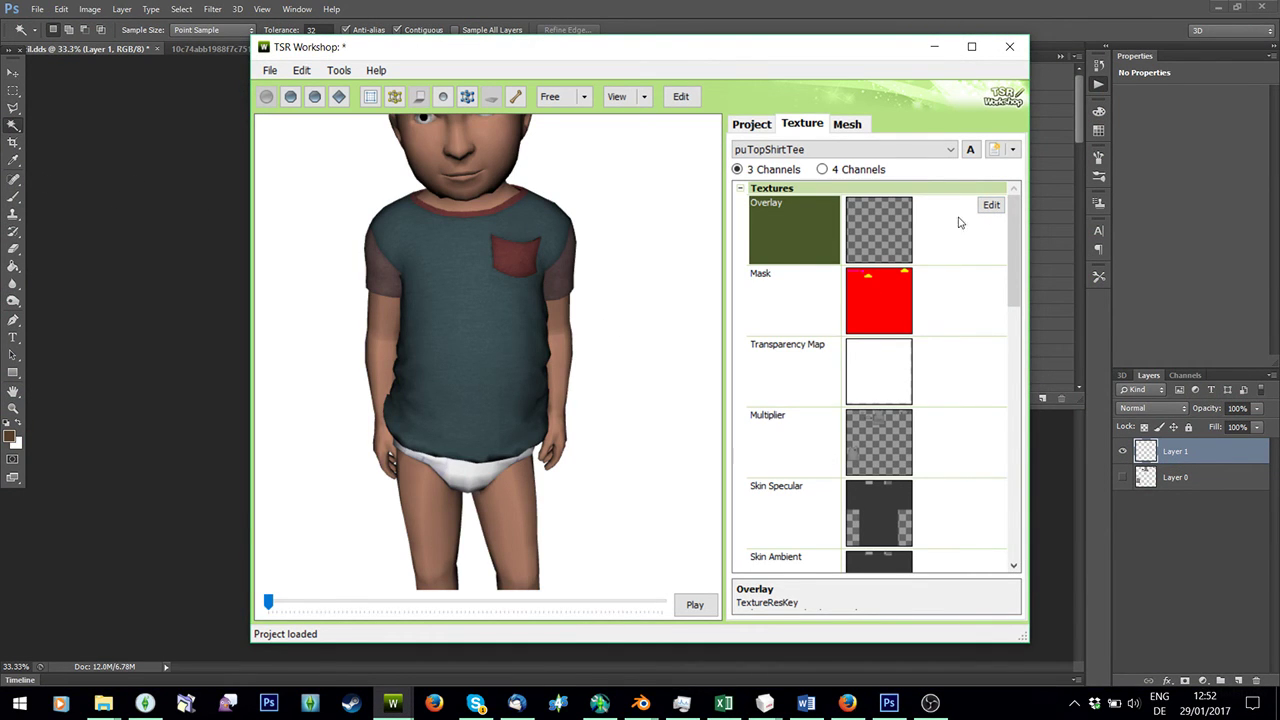
left_click(991, 204)
left_click(840, 131)
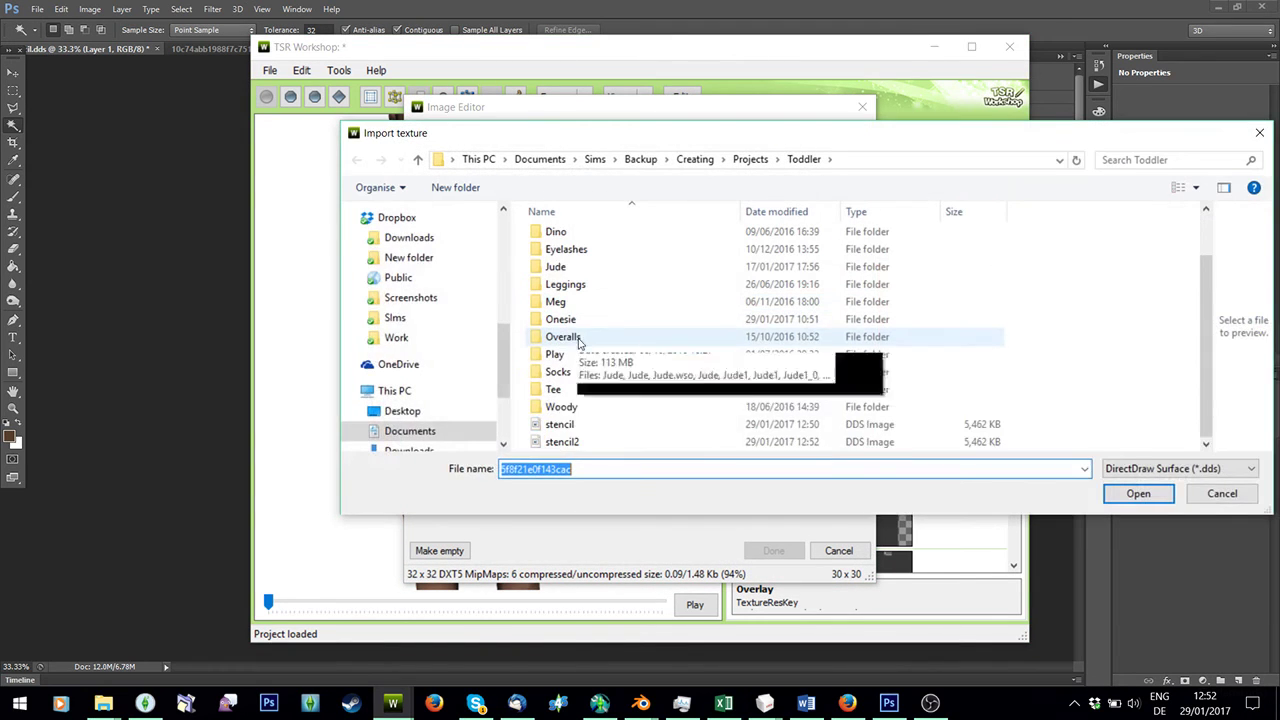
left_click(562, 441)
double_click(562, 441)
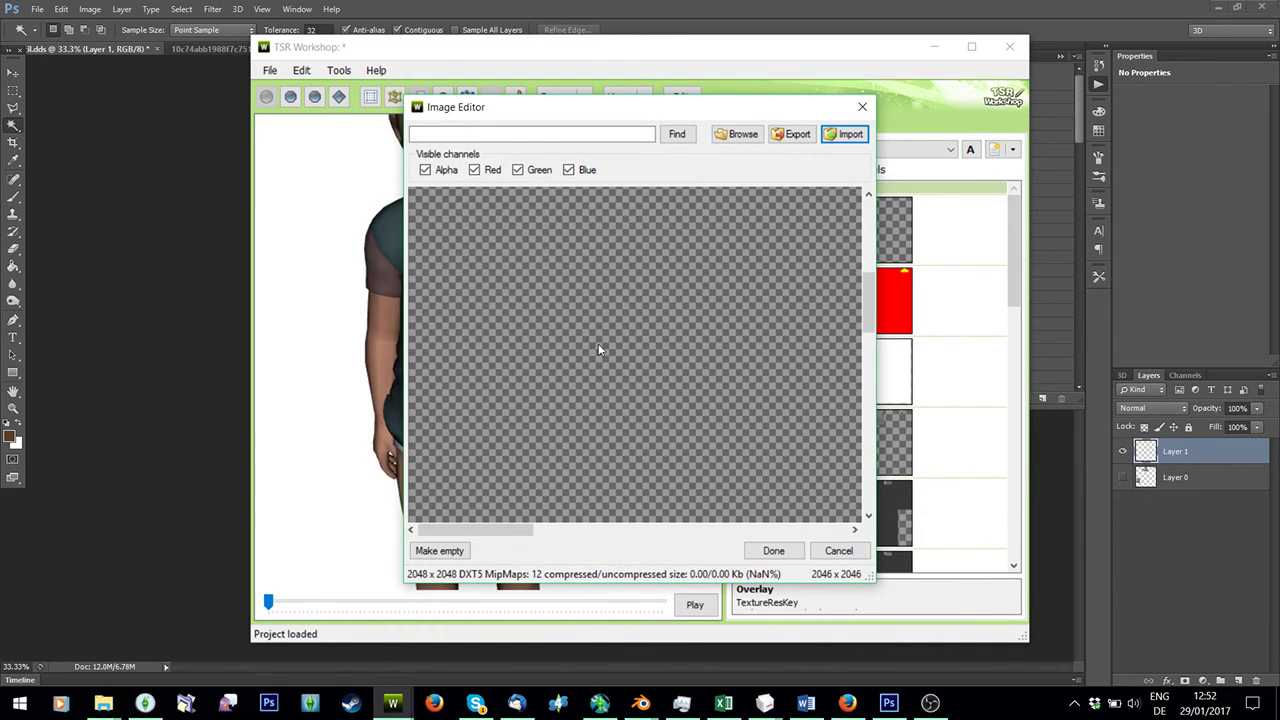
left_click(770, 550)
Rotate the 3D preview to check the cat and balloon print from side, back and front.
left_click_drag(677, 387, 614, 289)
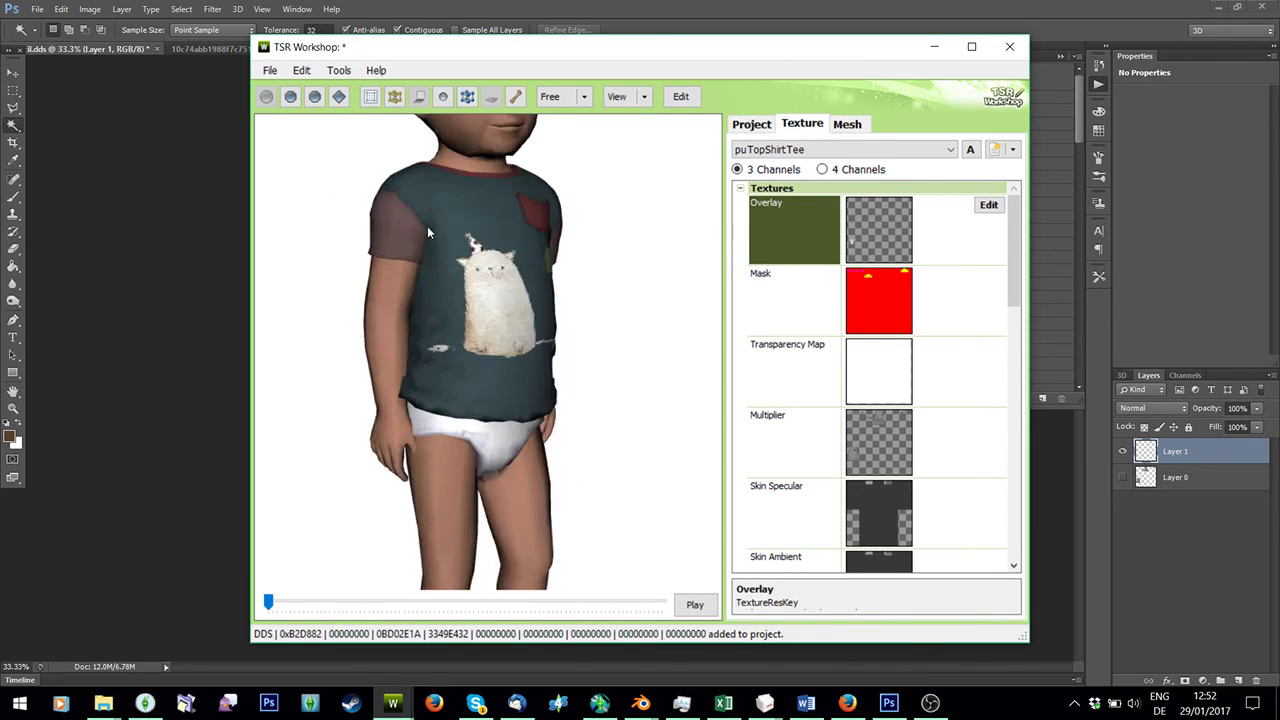
left_click_drag(458, 261, 502, 262)
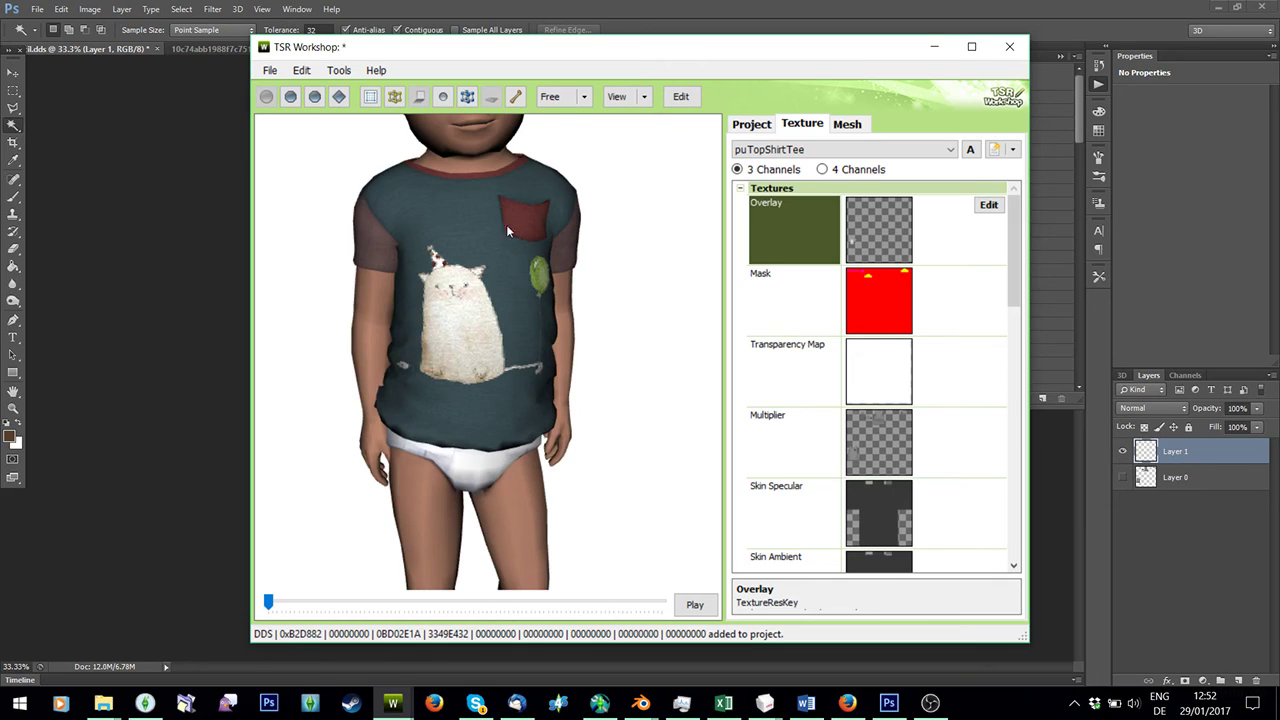
left_click_drag(506, 231, 382, 199)
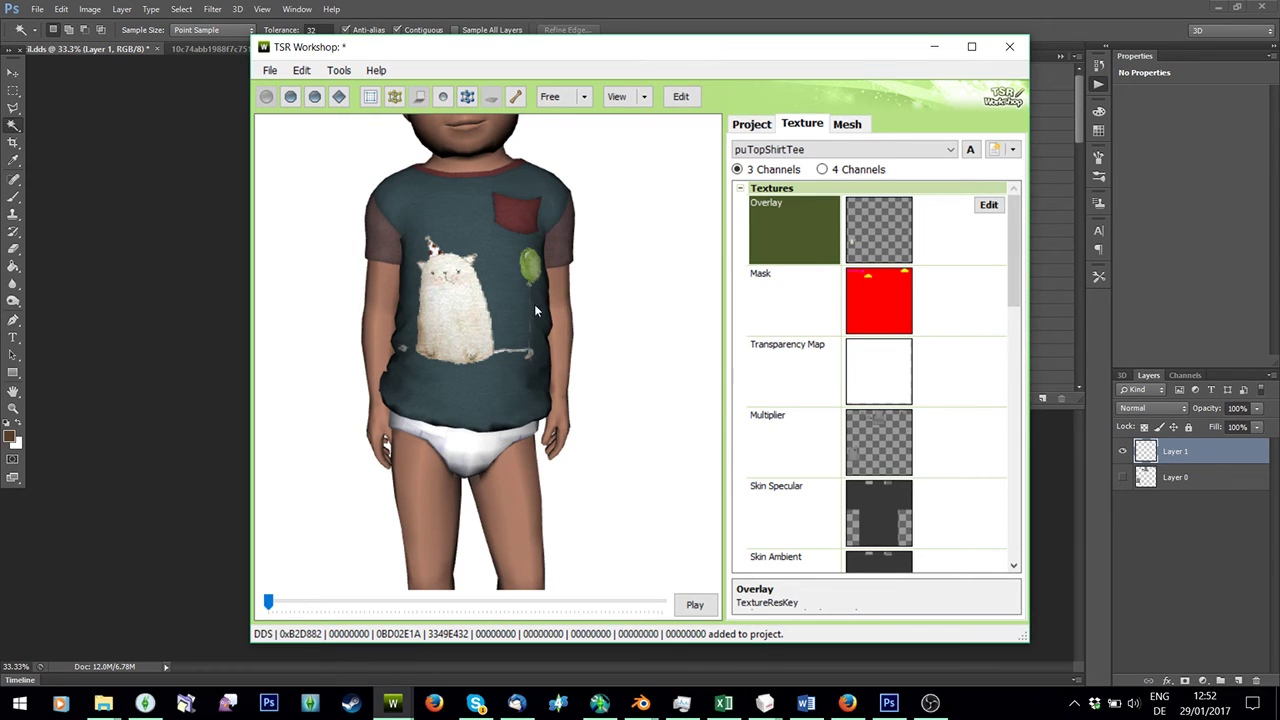
mouse_move(535, 311)
left_mouse_down()
mouse_move(495, 307)
mouse_move(510, 314)
left_mouse_up()
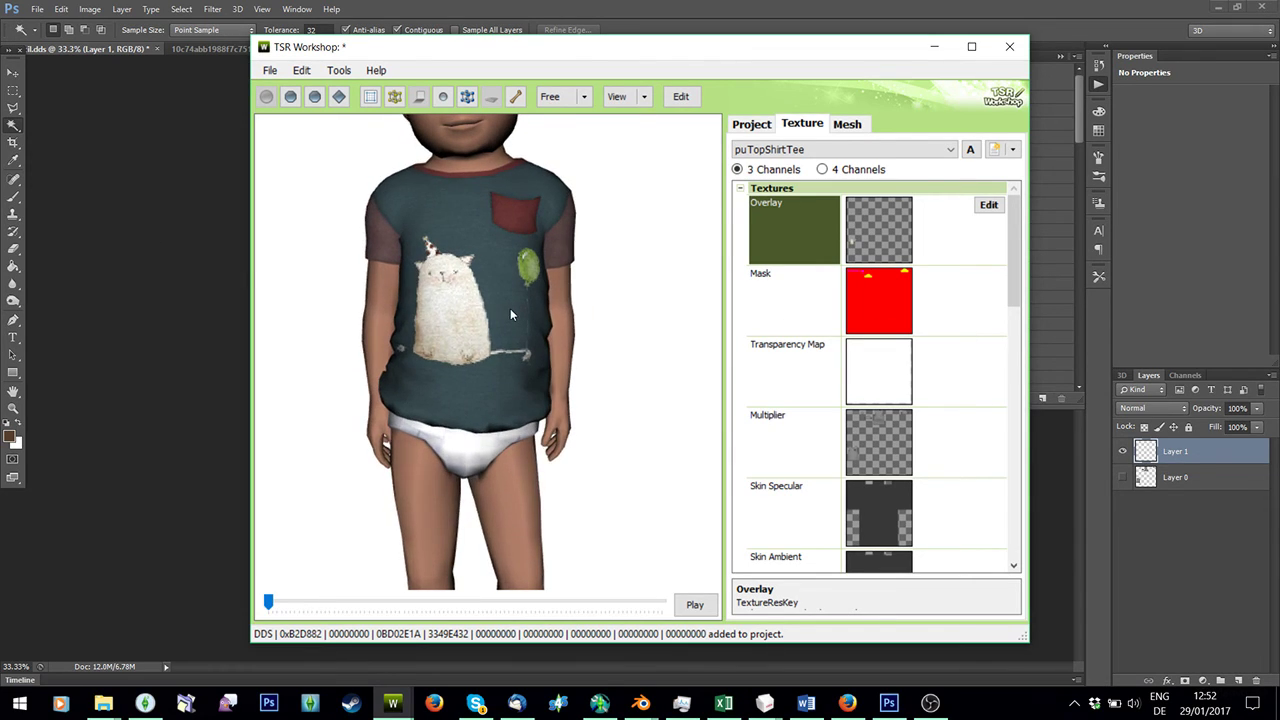
Export the red Mask texture to the Toddler folder as a DDS file named 'mask'.
left_click(991, 298)
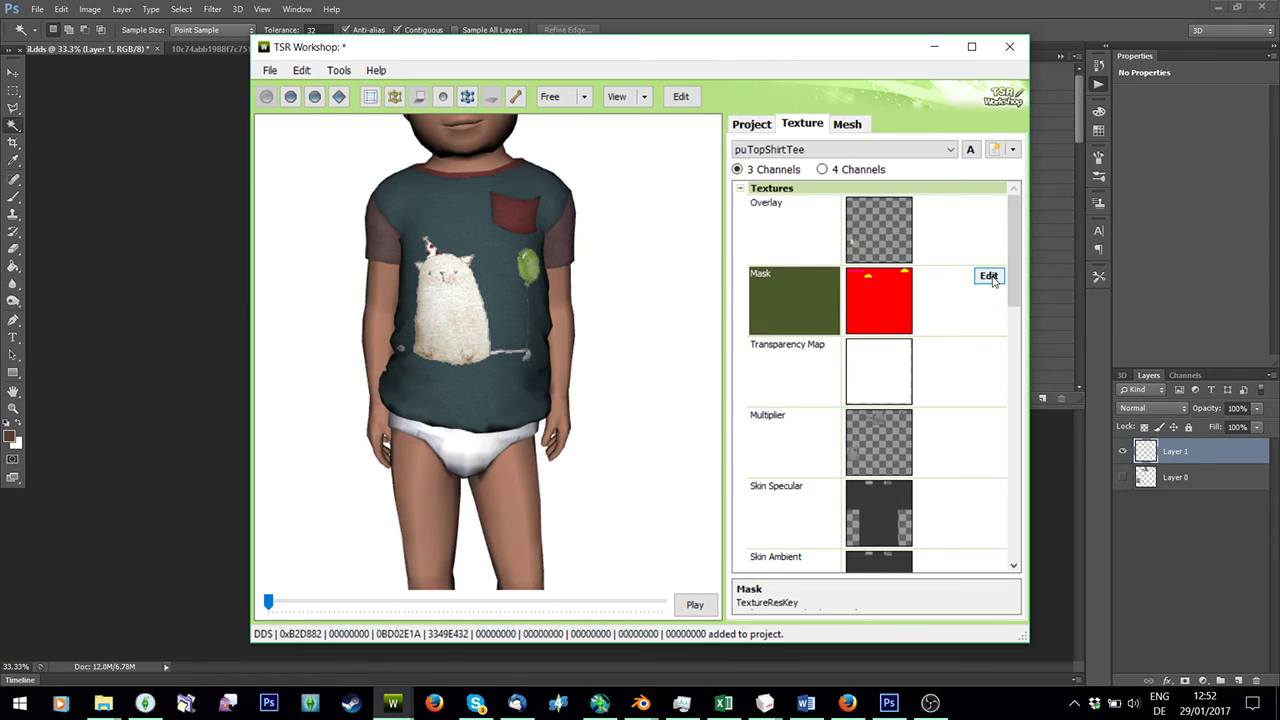
left_click(988, 276)
left_click_drag(784, 110, 492, 151)
left_click(500, 175)
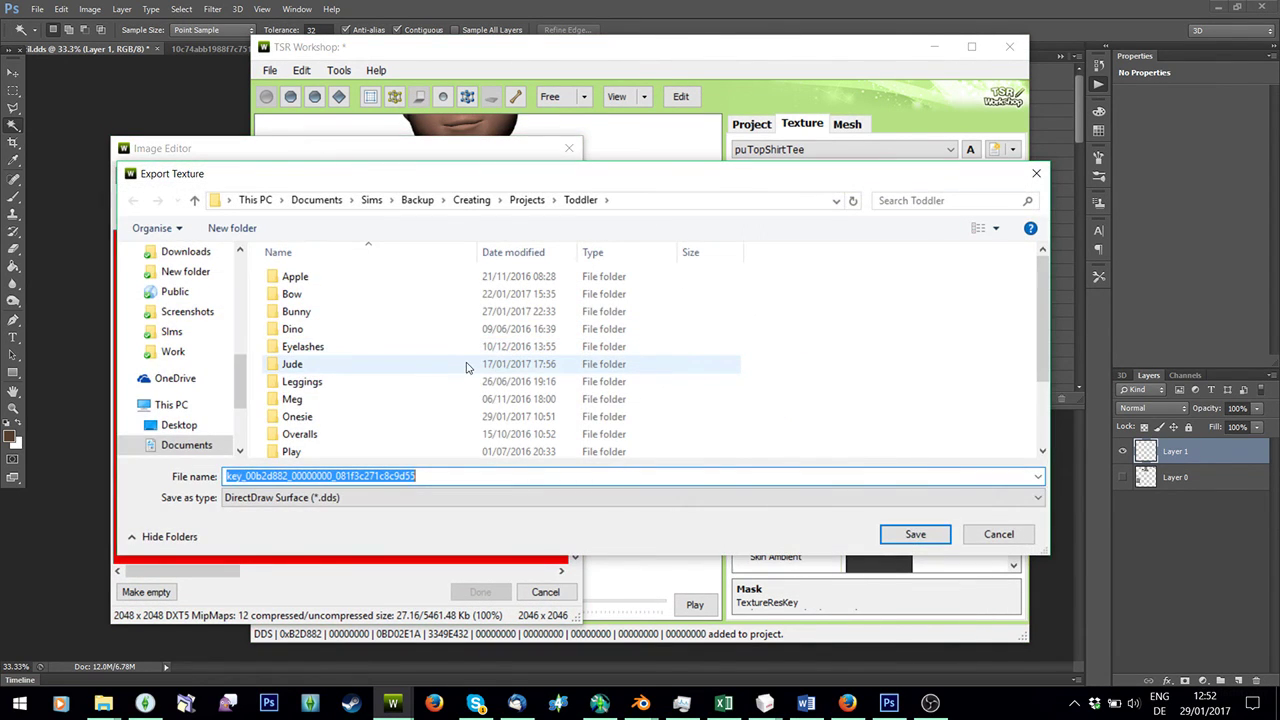
type("mask")
key("Return")
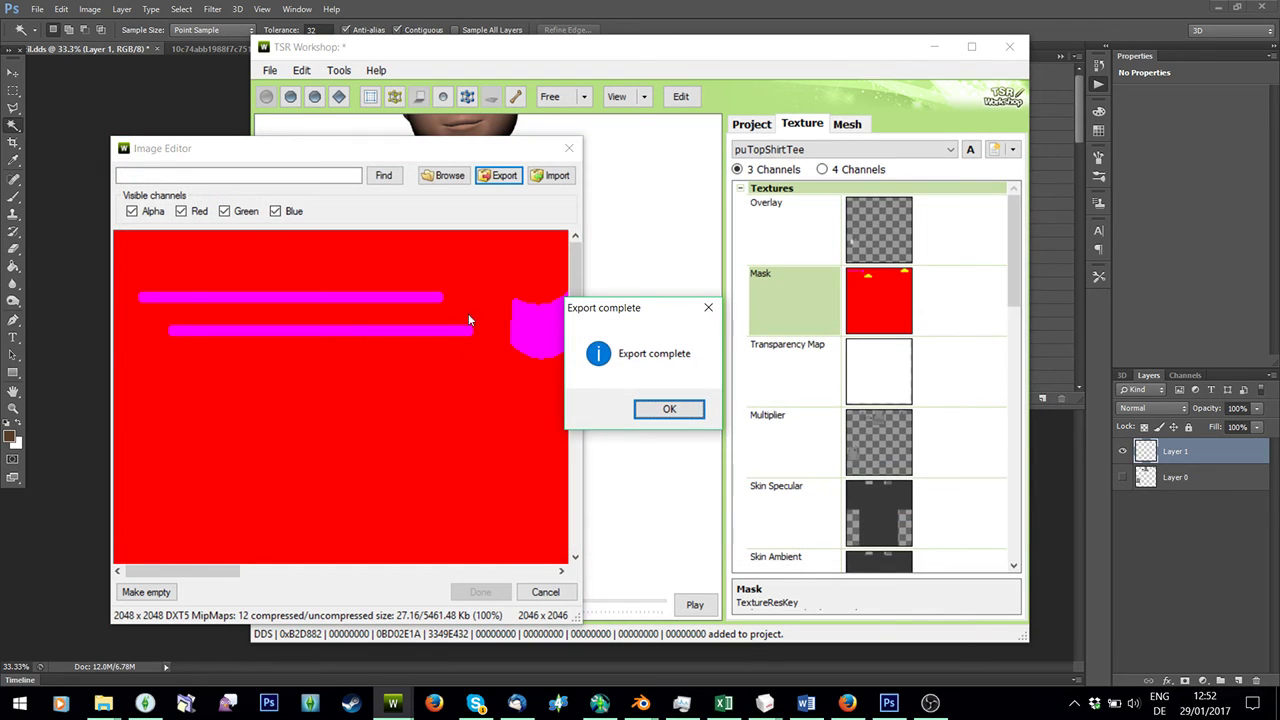
left_click(643, 410)
left_click(37, 9)
Open mask.dds in Photoshop, accepting the default DDS loading settings.
left_click(45, 37)
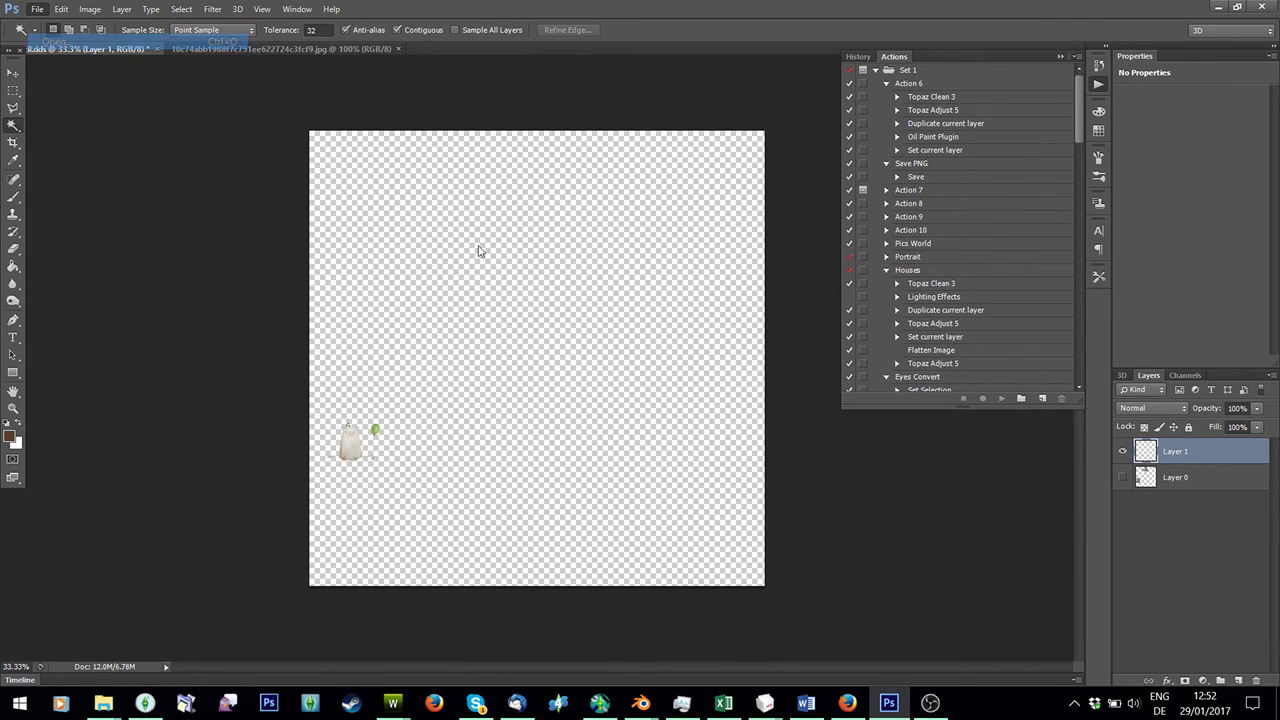
scroll(409, 469, "down", 9)
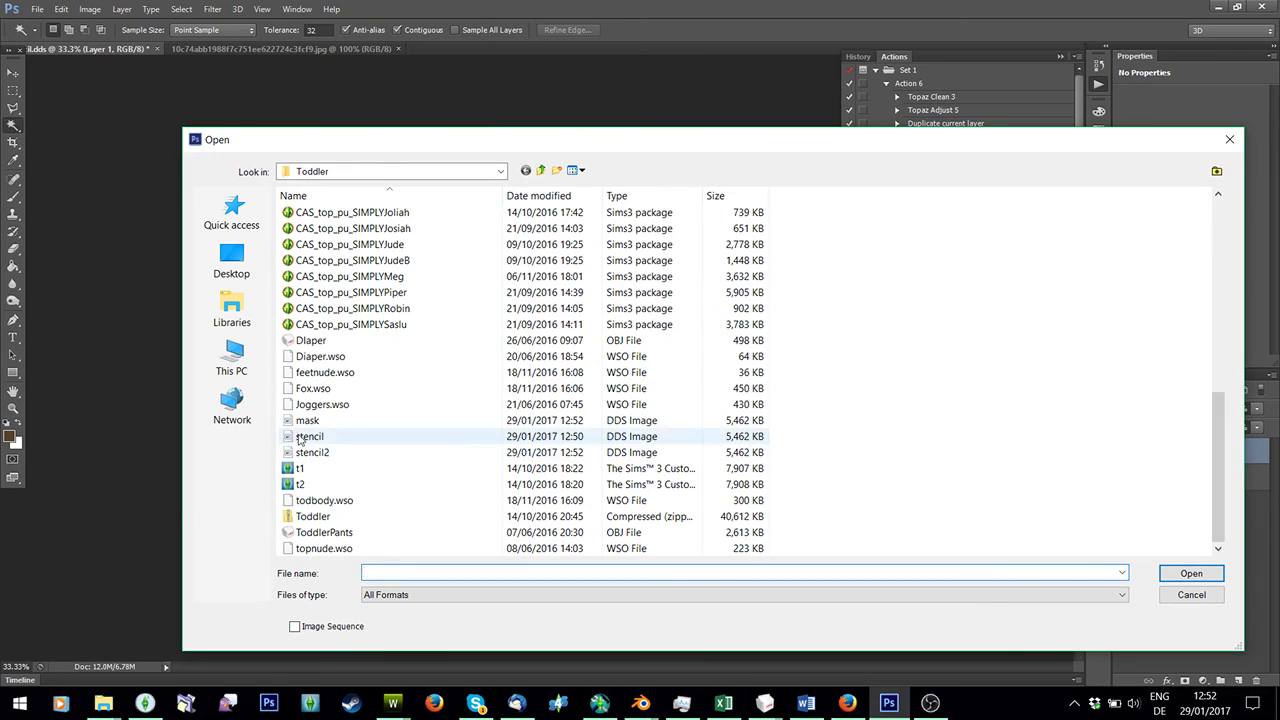
left_click(303, 421)
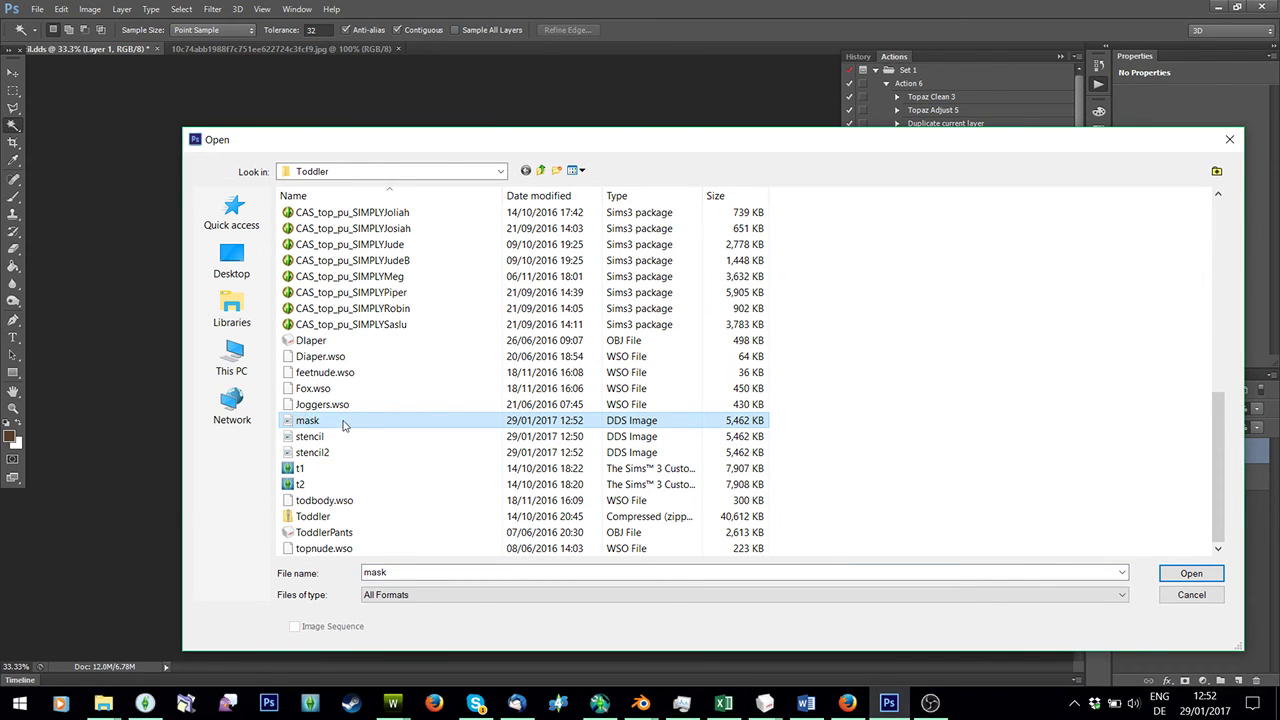
double_click(343, 425)
left_click(676, 342)
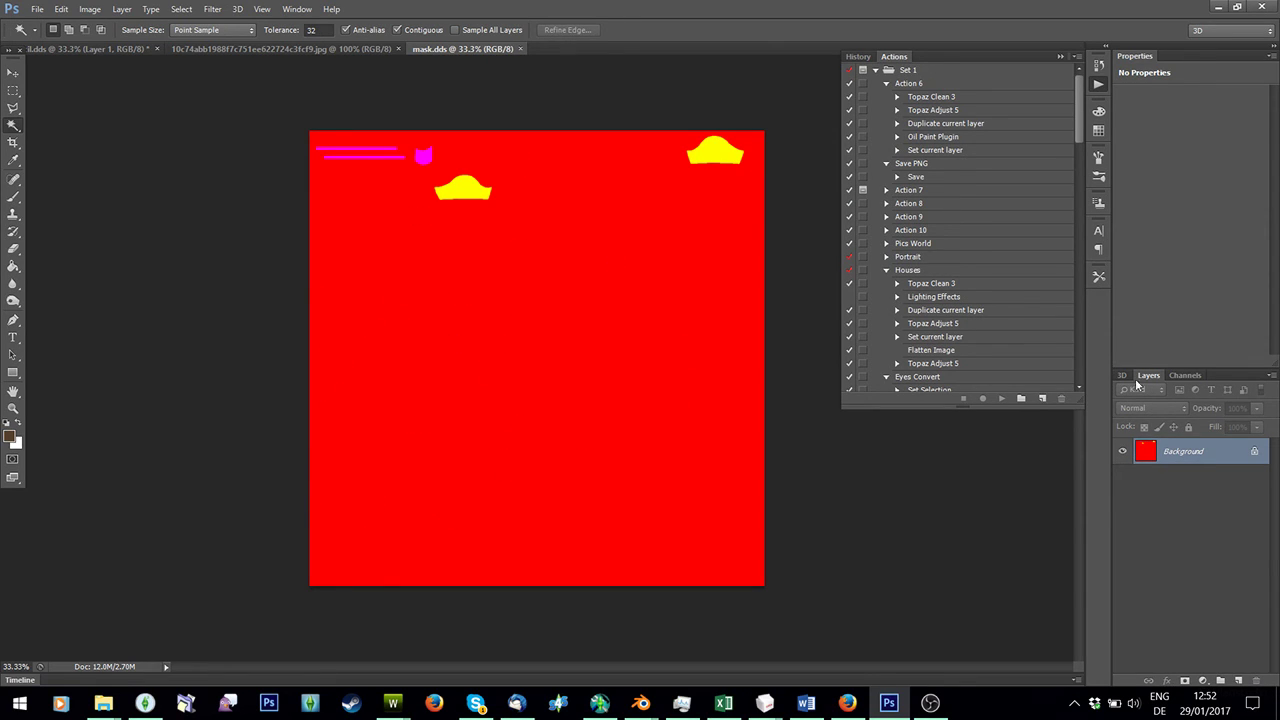
Duplicate the red Background layer into the stencil.dds document.
right_click(1168, 451)
left_click(1168, 486)
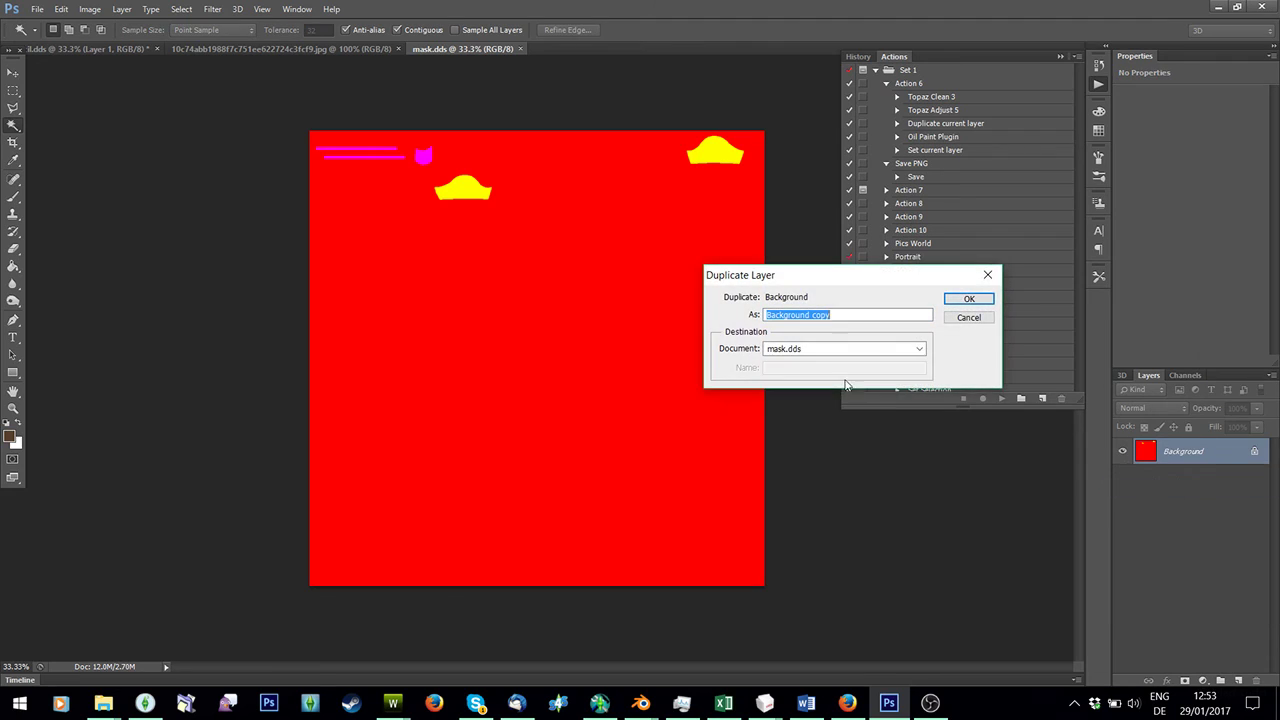
left_click(838, 348)
left_click(820, 366)
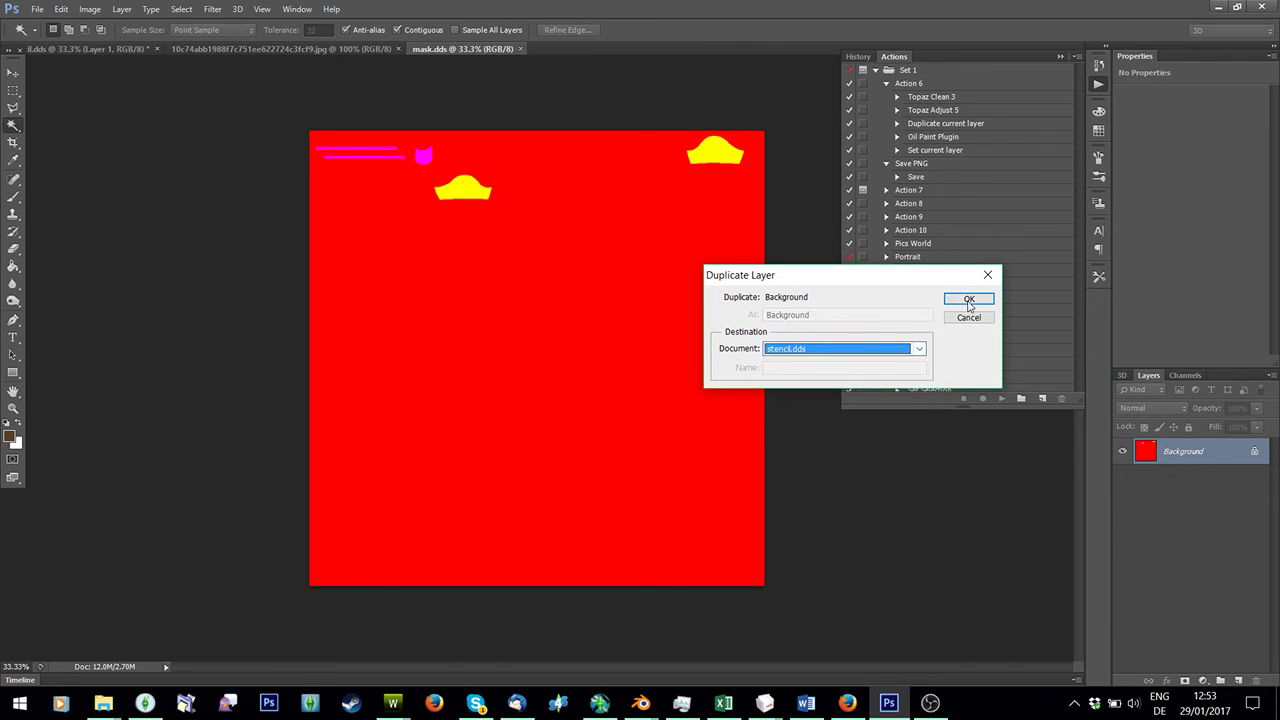
left_click(969, 300)
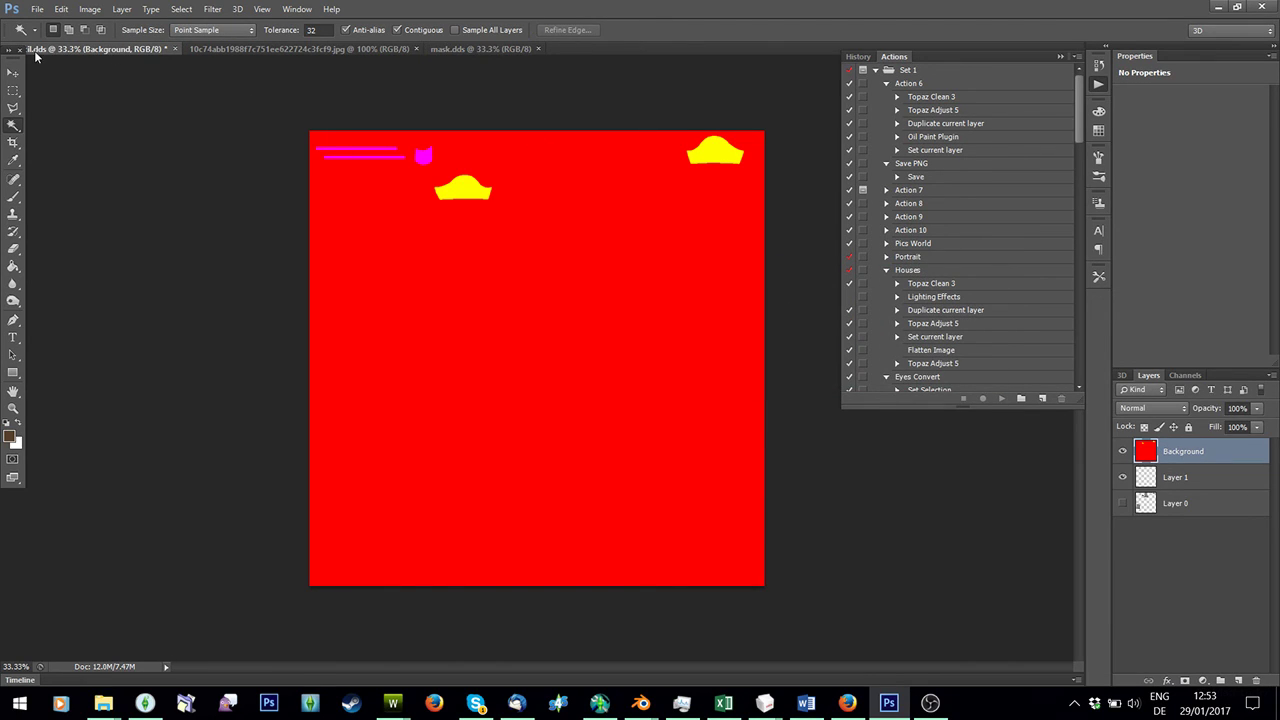
Show Layer 0 and move it above the red Background layer, keeping both visible.
left_click(1126, 504)
left_click(1124, 452)
left_click_drag(1175, 504, 1181, 444)
left_click(1124, 480)
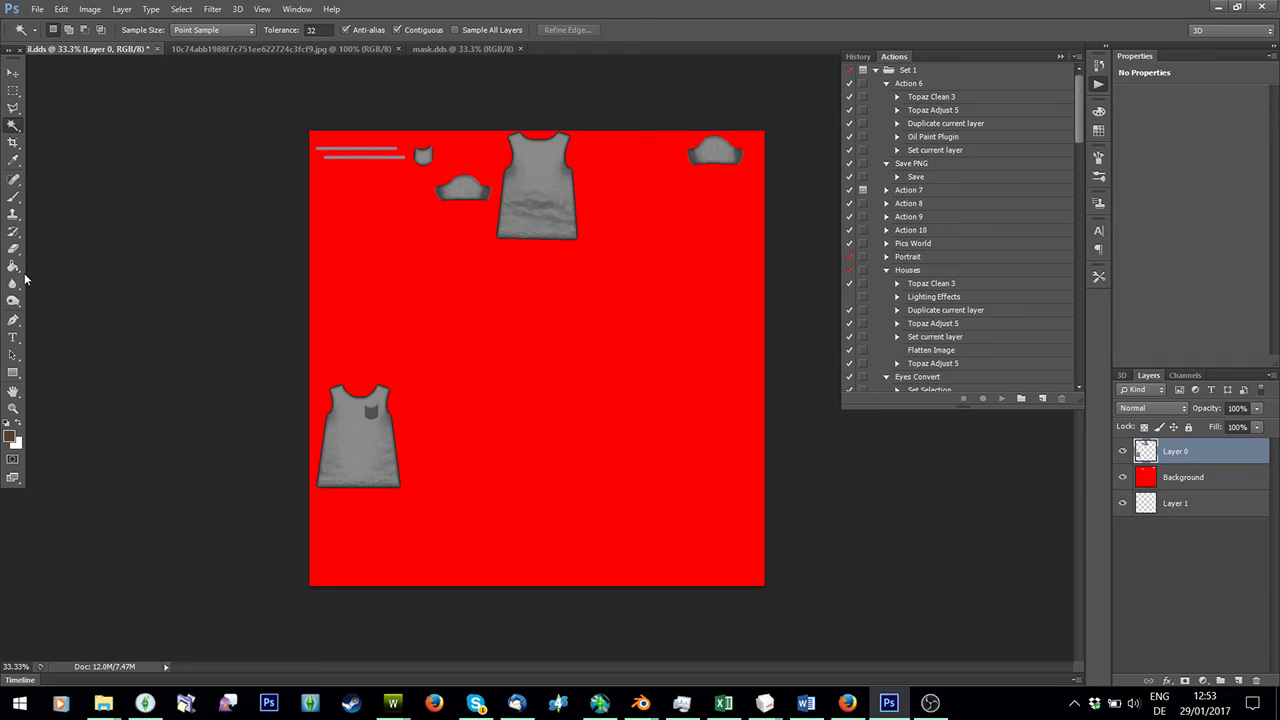
left_click(13, 337)
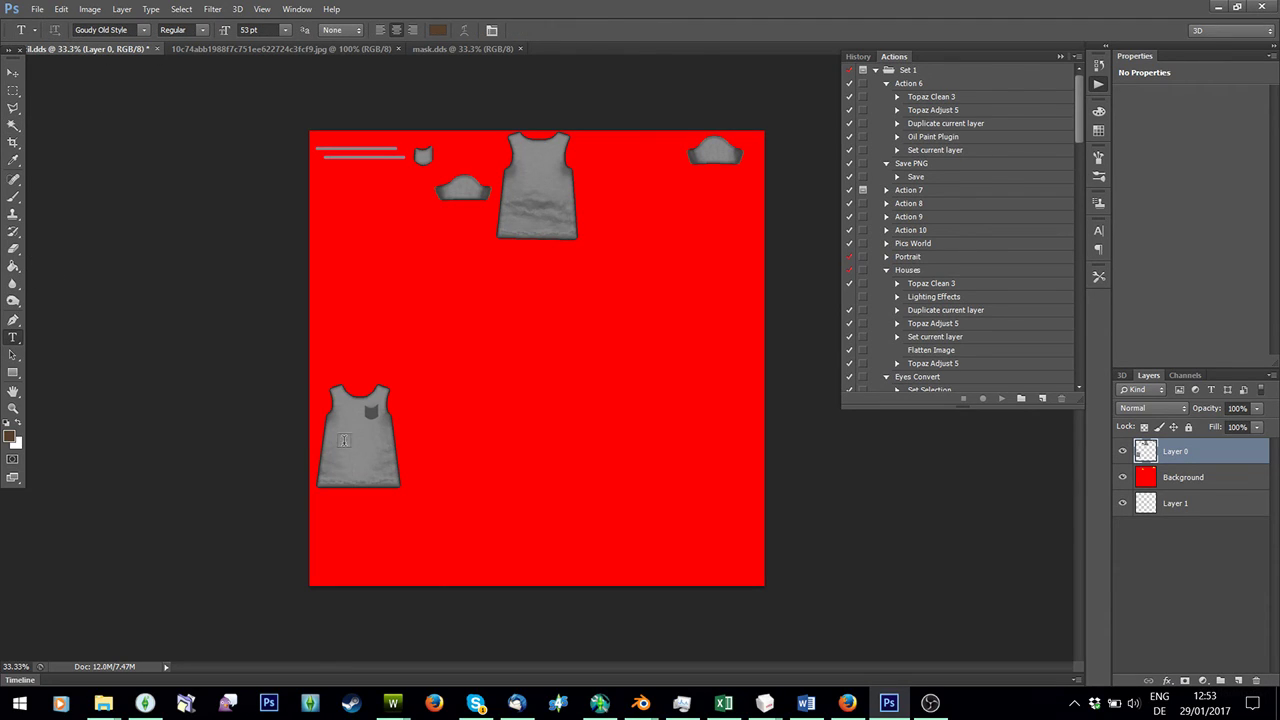